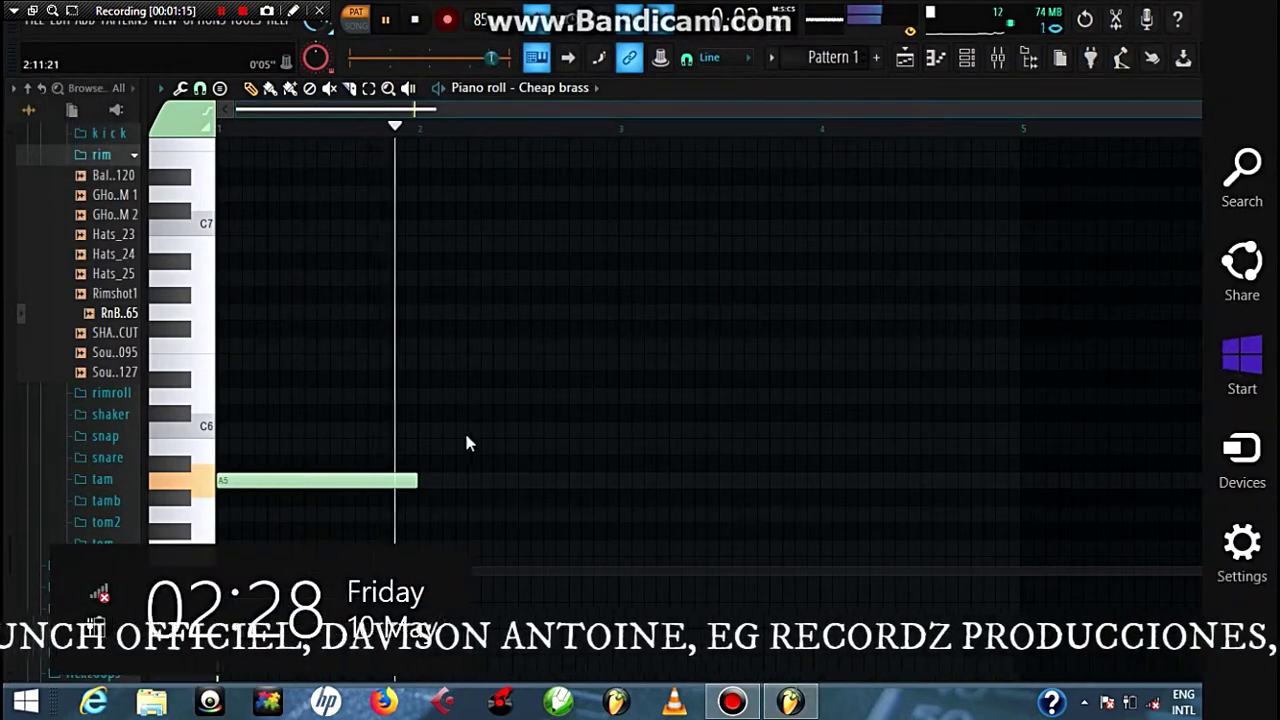
- Extend the opening A5 note to two bars and add a B5 note from bar 3 lasting one and a half bars
left_click_drag(481, 475, 617, 483)
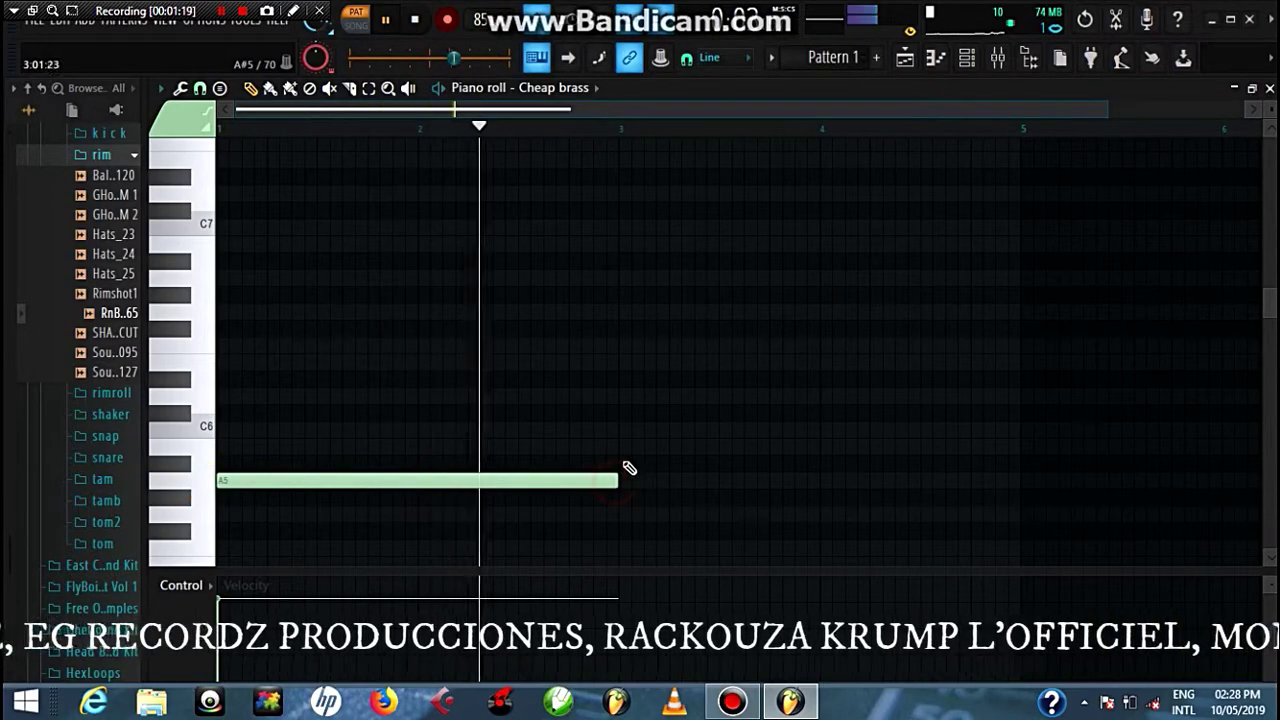
left_click(622, 449)
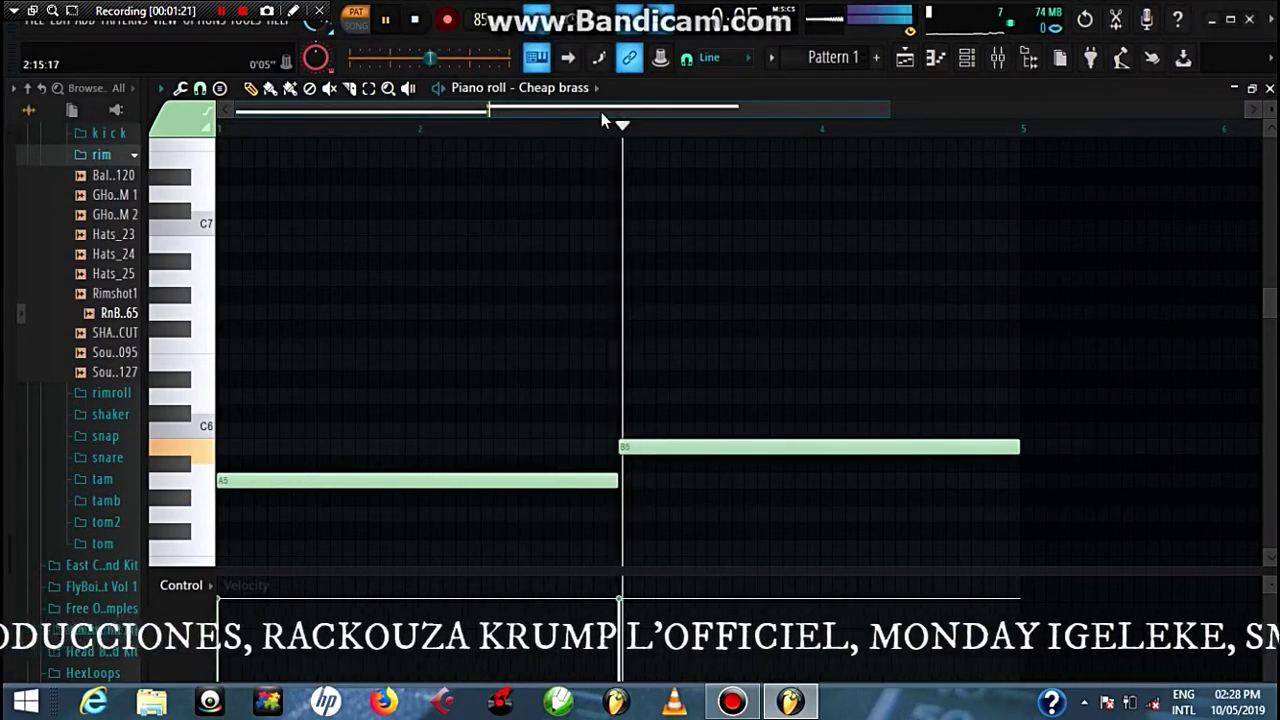
left_click_drag(600, 111, 751, 88)
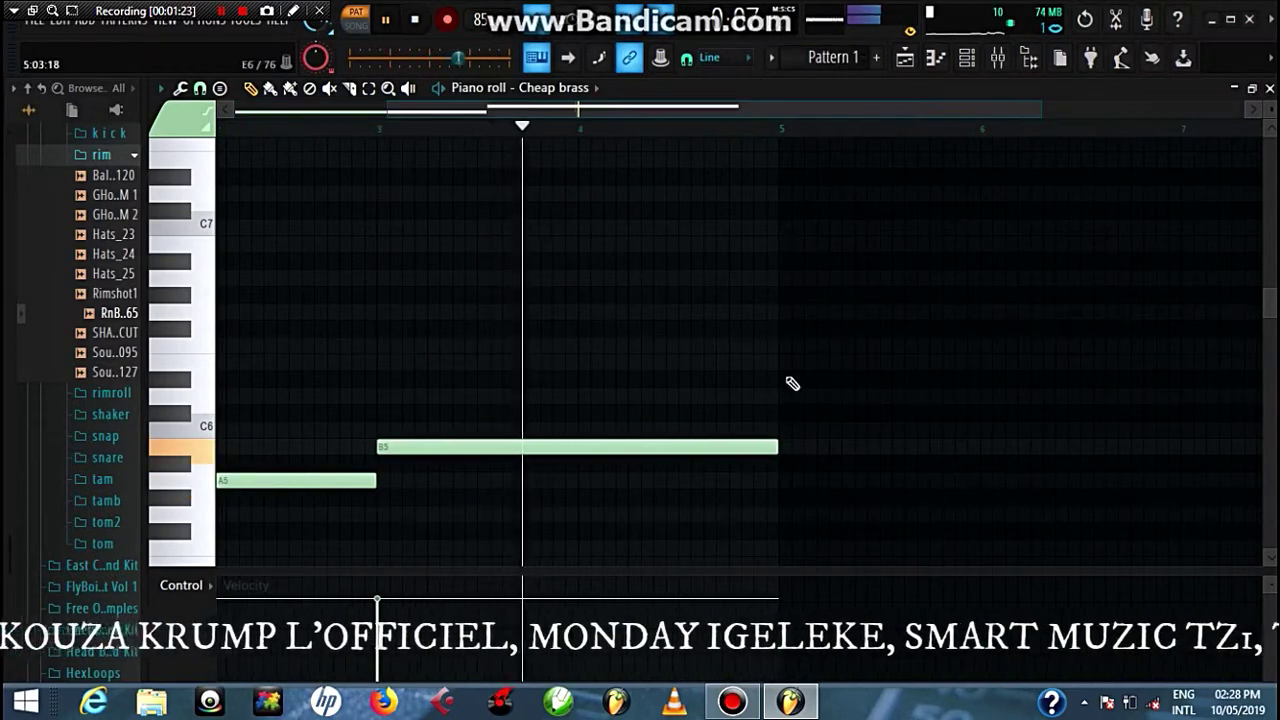
left_click_drag(771, 444, 667, 446)
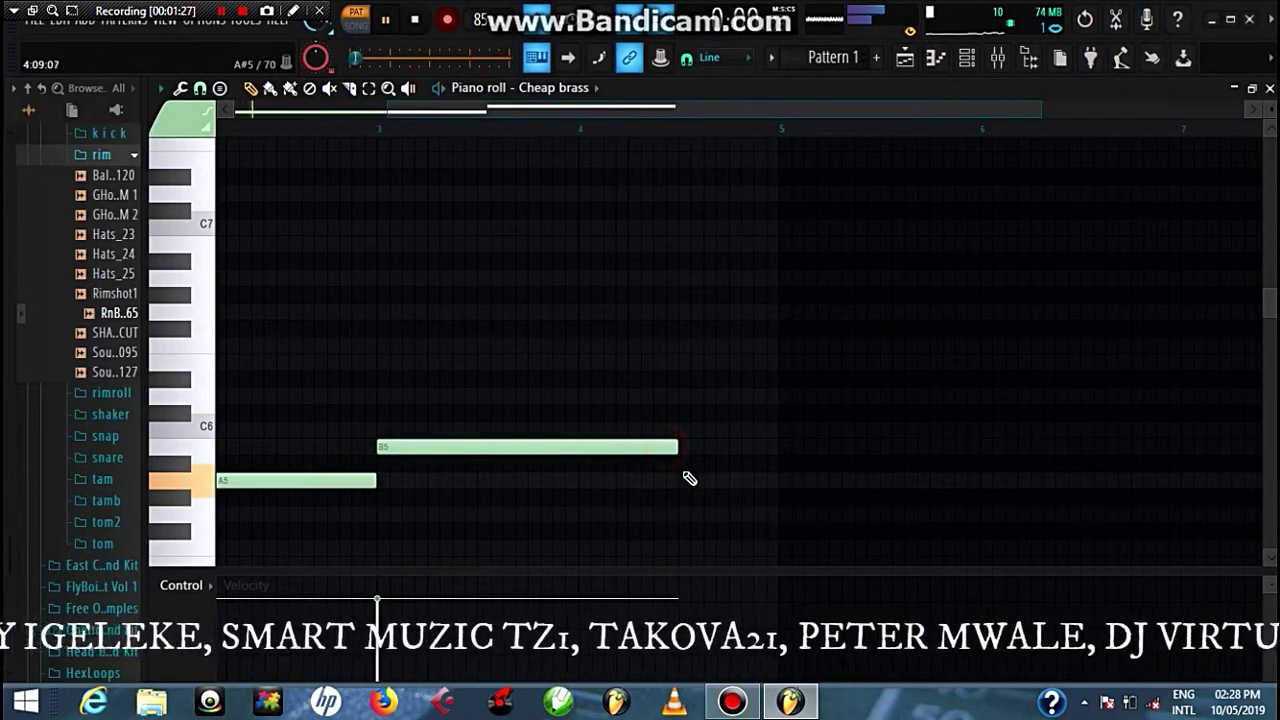
- Finish the brass melody with short A5 and G5 notes after the B5 and a higher closing note ending at bar 5
left_click(679, 480)
left_click_drag(978, 484, 740, 488)
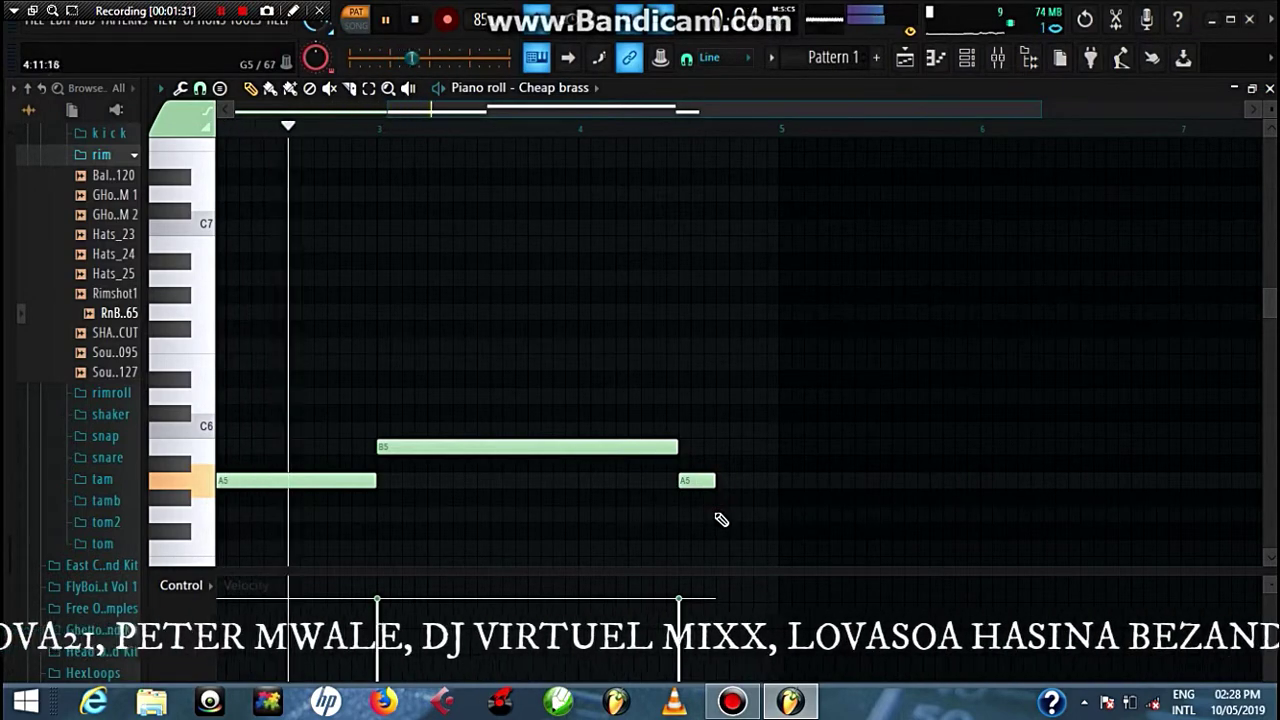
left_click(716, 513)
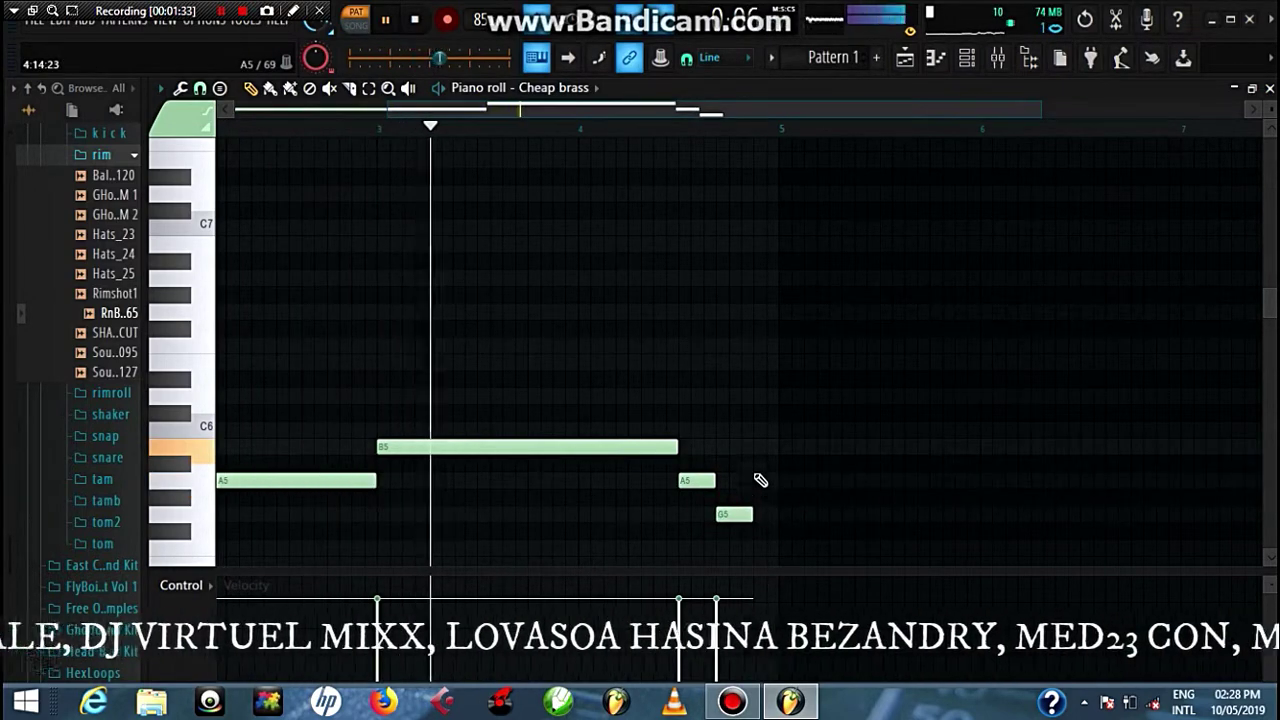
left_click(763, 431)
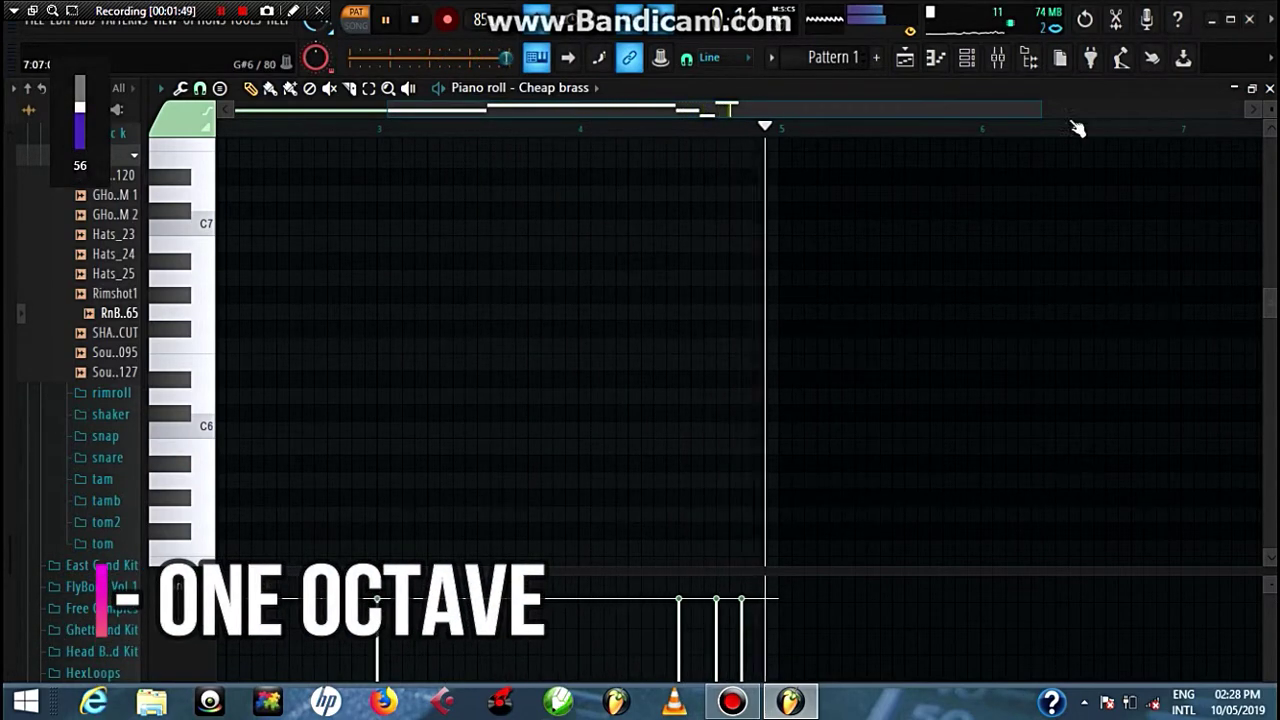
- Show the Channel Rack, raise its main swing by about a third, and play back the brass pattern
key("space")
left_click(966, 60)
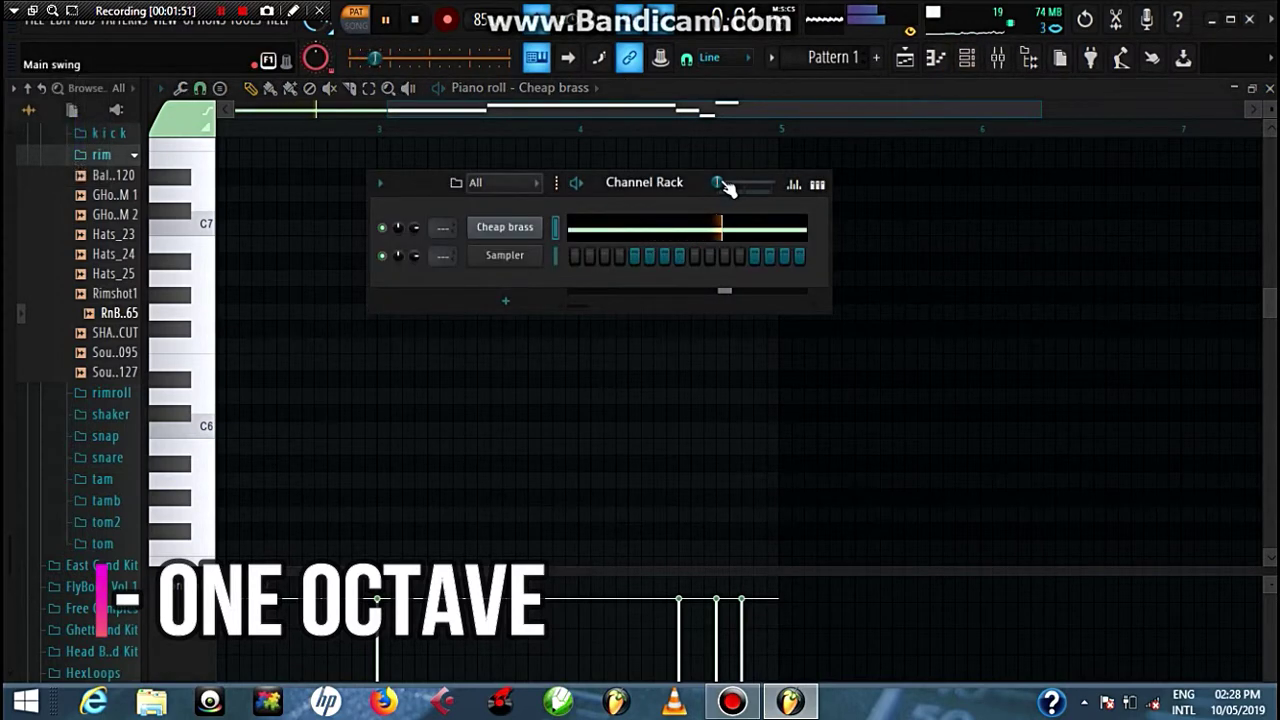
left_click_drag(724, 183, 734, 183)
key("space")
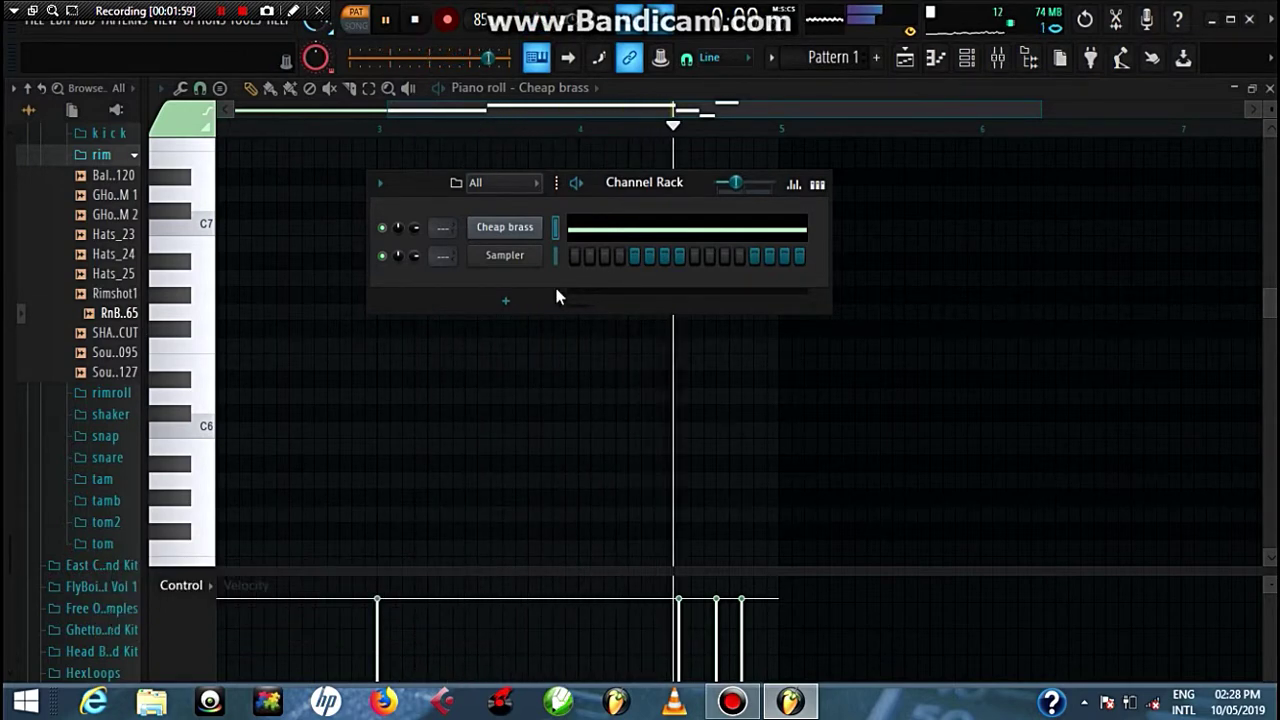
key("space")
key("space")
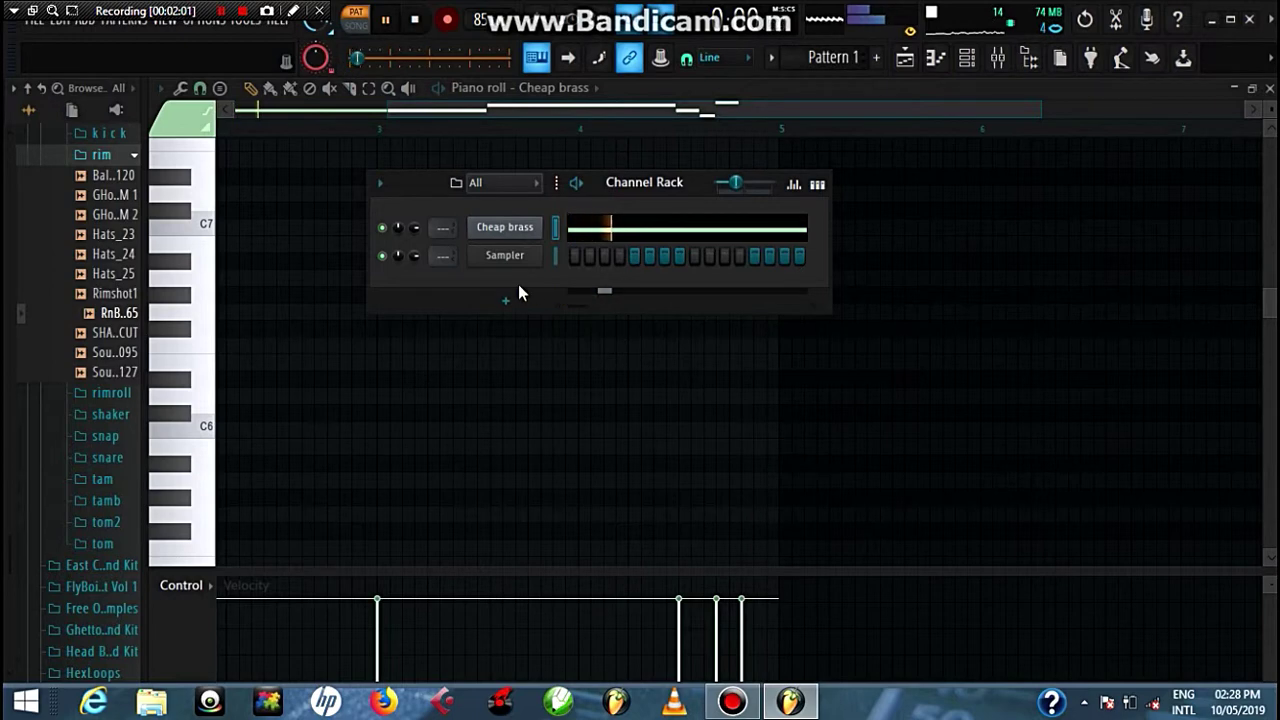
left_click(112, 316)
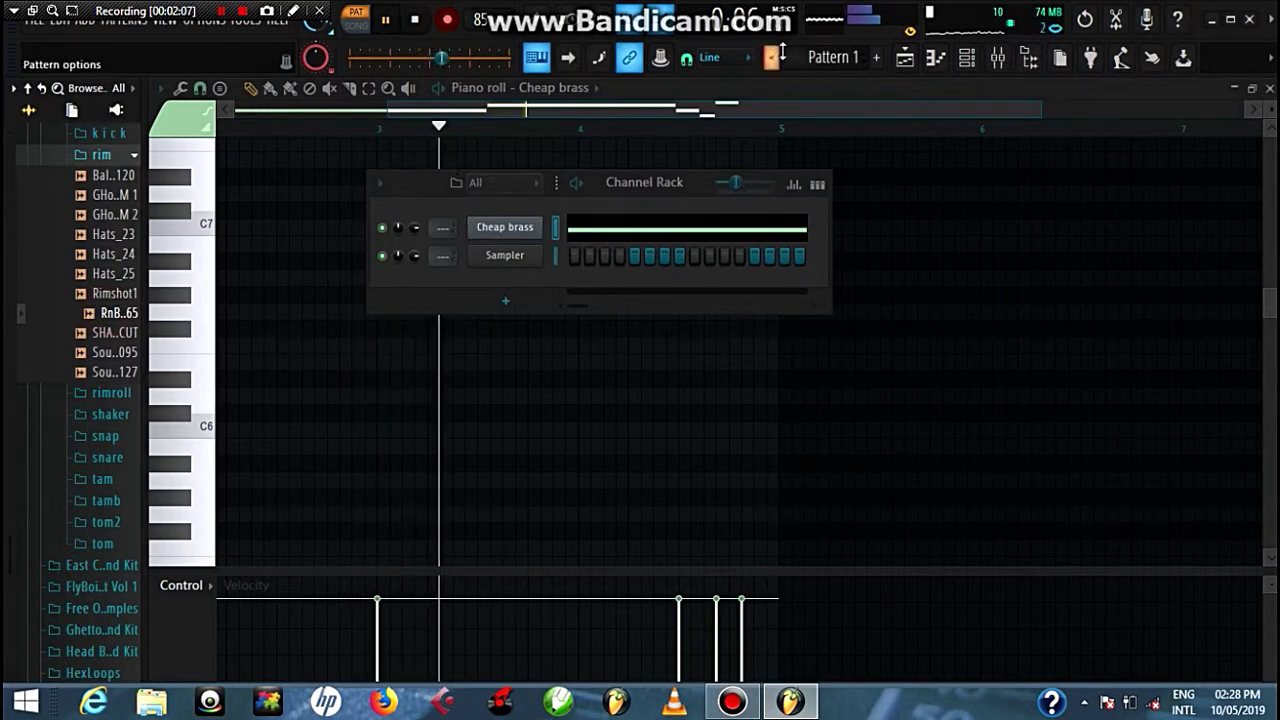
- Create a new pattern named DRUMS
left_click(877, 60)
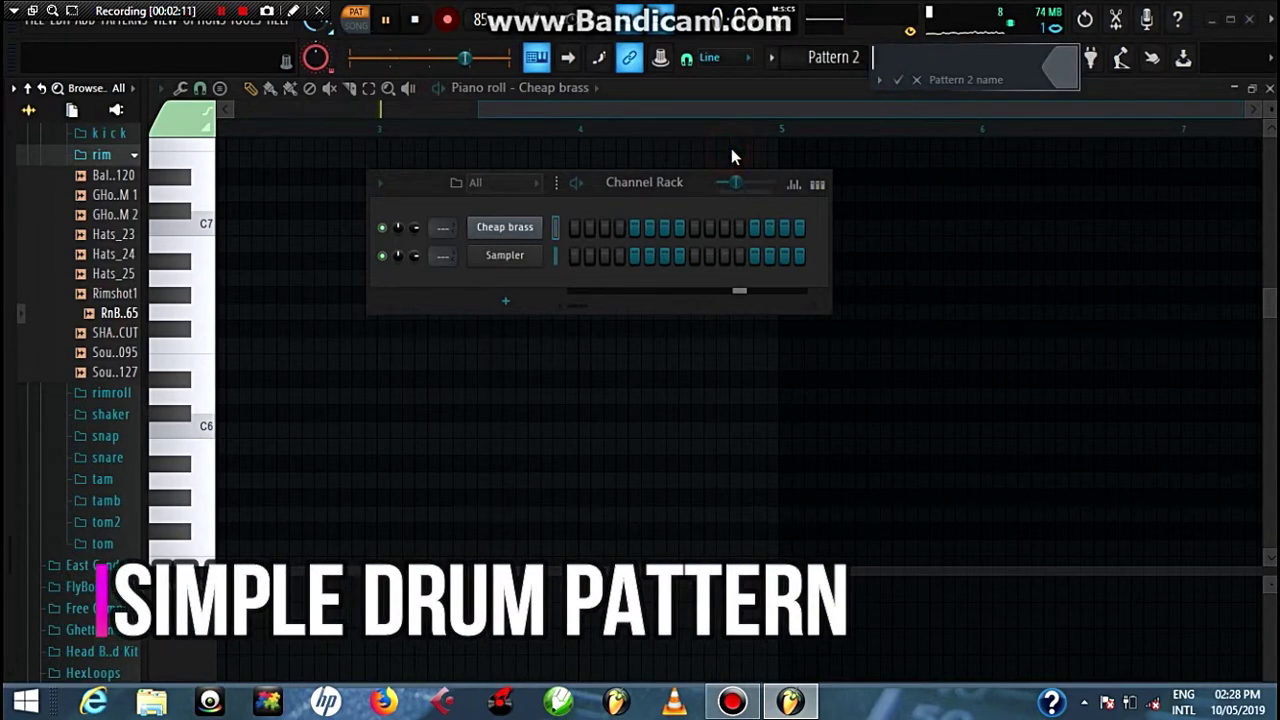
type("DRUMS")
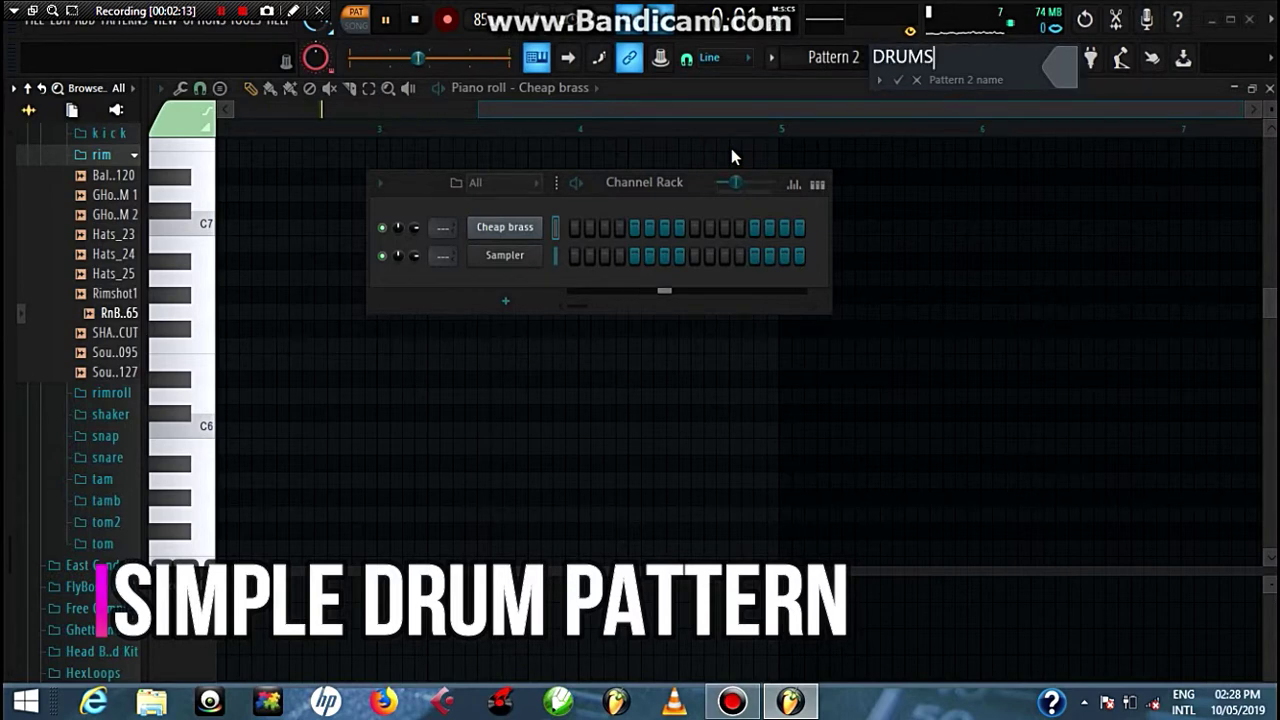
key("Return")
- Load the kick sample 1bd00042 into the Sampler channel and place kick hits on steps 1, 4 and 8
left_click(109, 133)
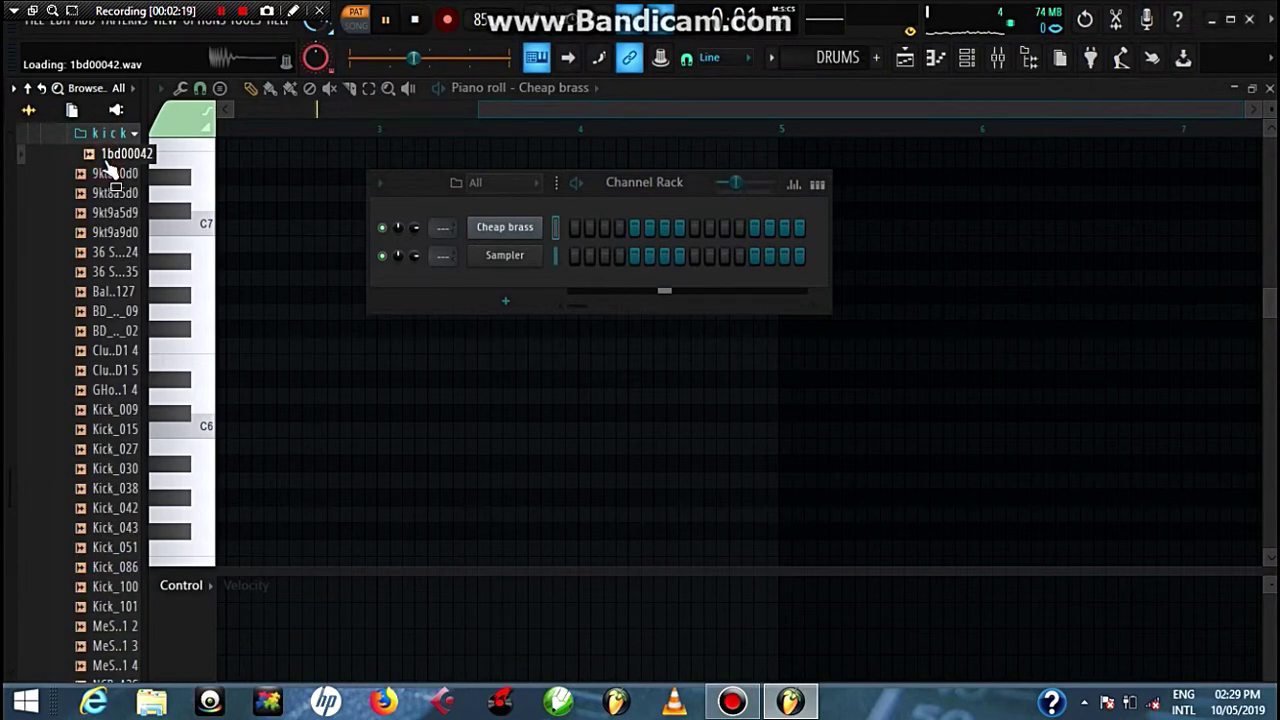
left_click_drag(110, 170, 514, 260)
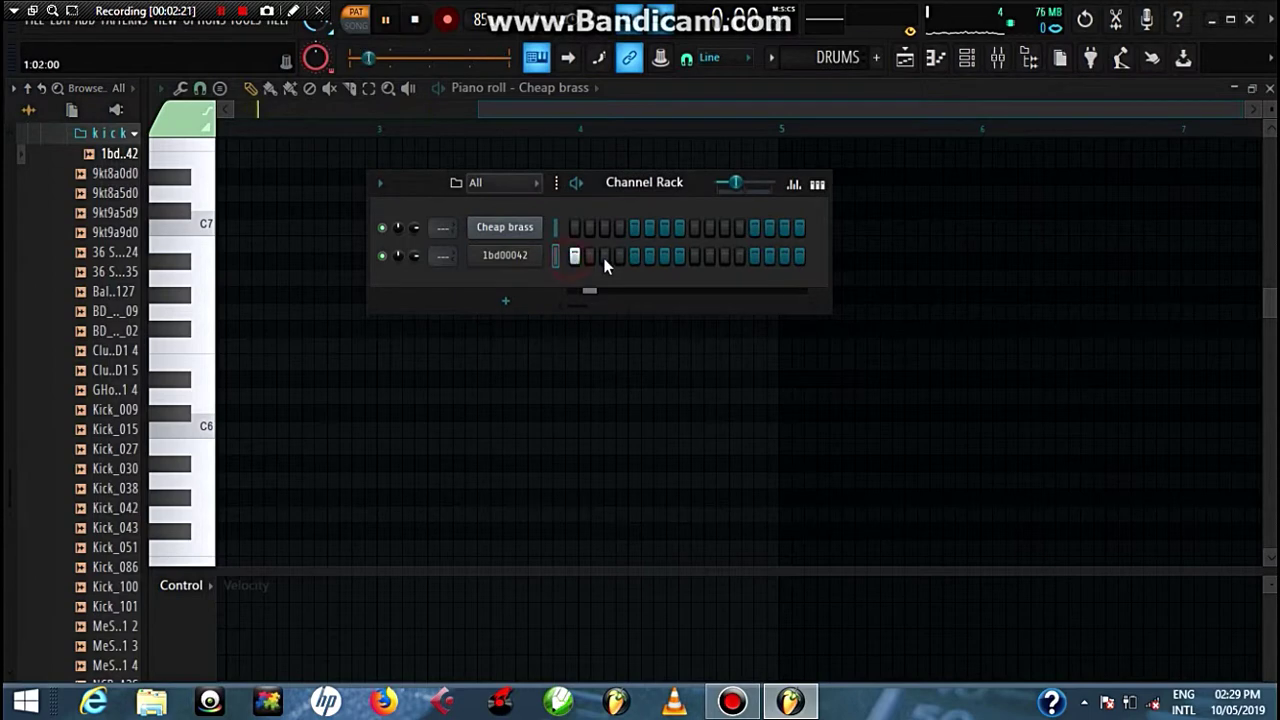
left_click(838, 263)
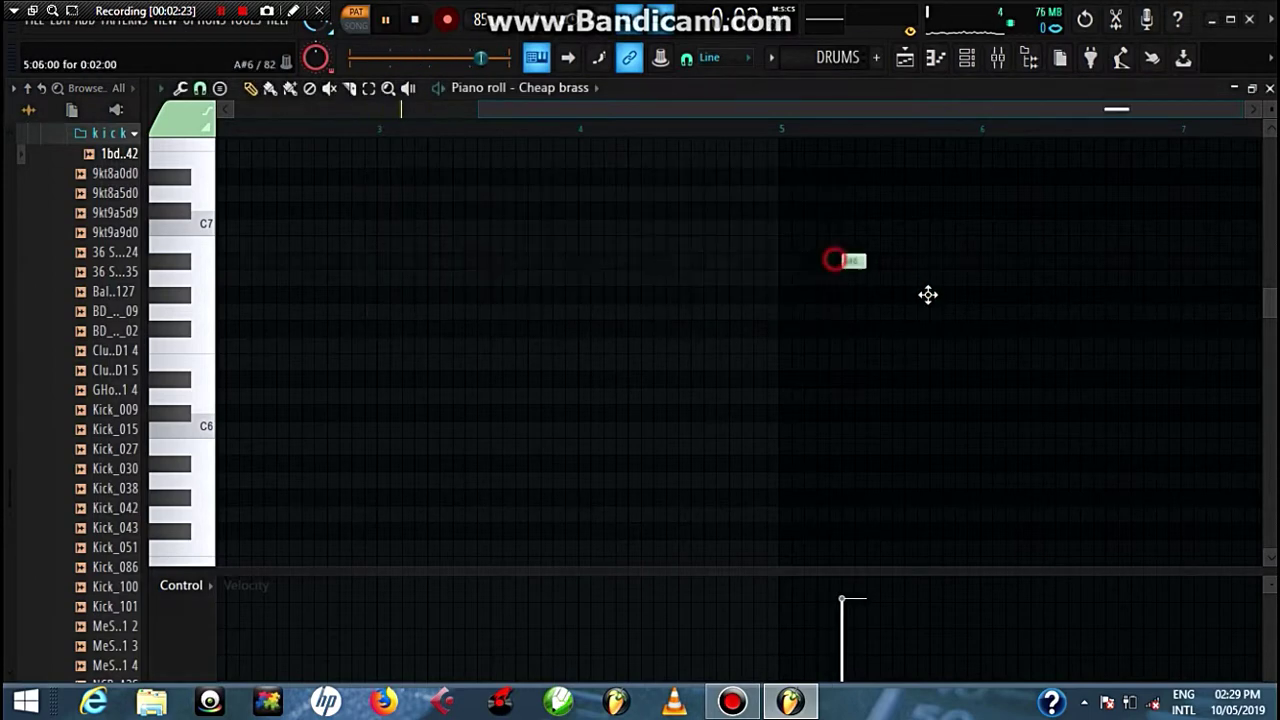
left_click(964, 62)
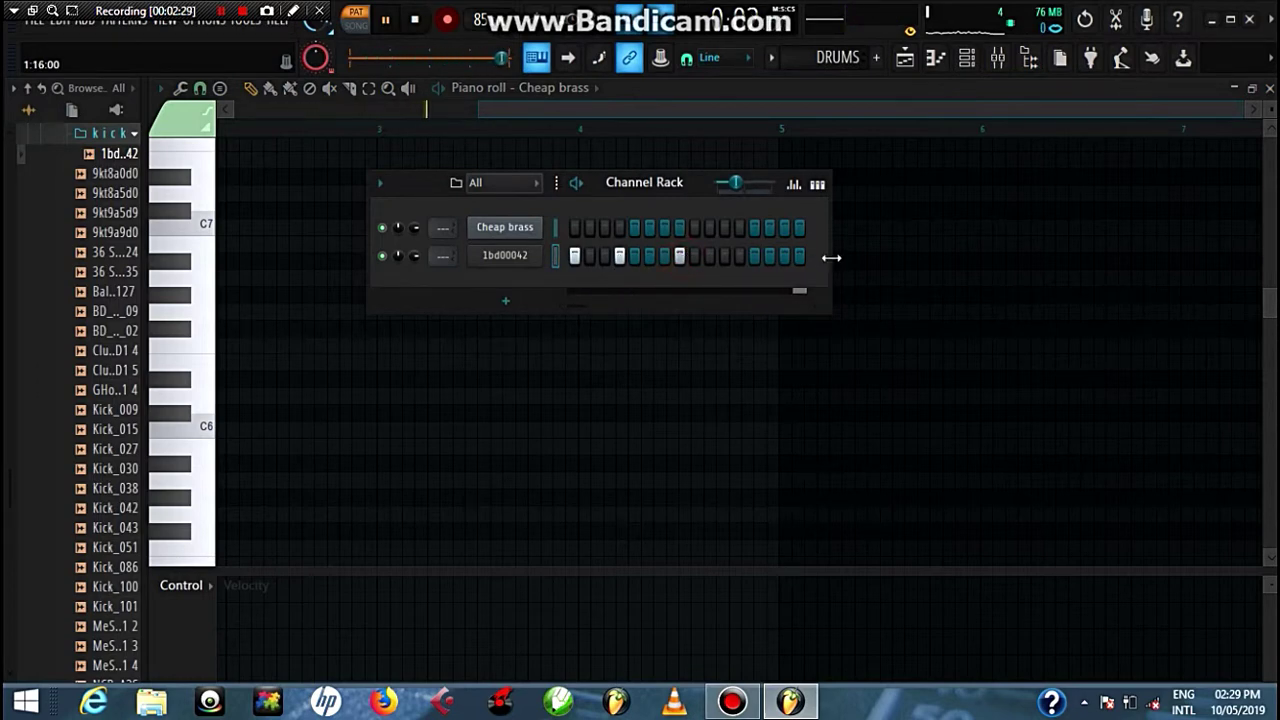
- Widen the Channel Rack to 36 visible steps and add kick hits on steps 12, 15, 17, 20, 24, 28 and 31
left_click_drag(831, 257, 1133, 265)
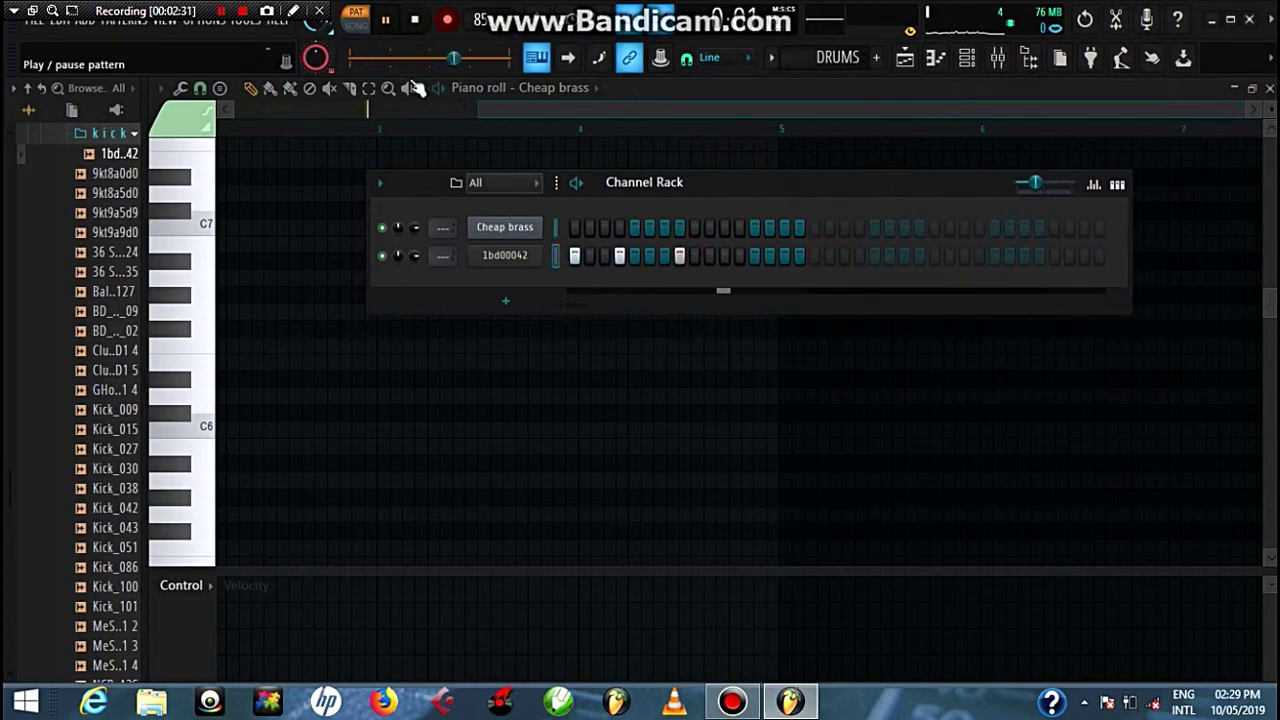
right_click(755, 260)
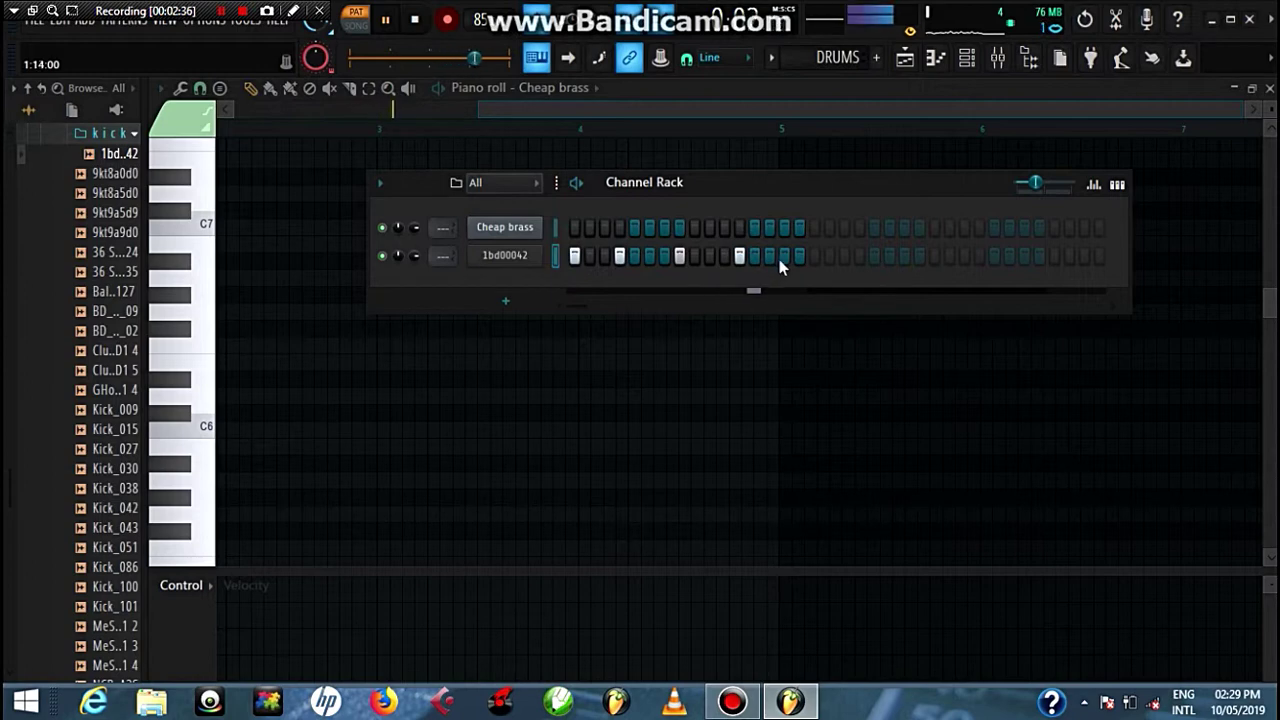
left_click(785, 256)
left_click(814, 256)
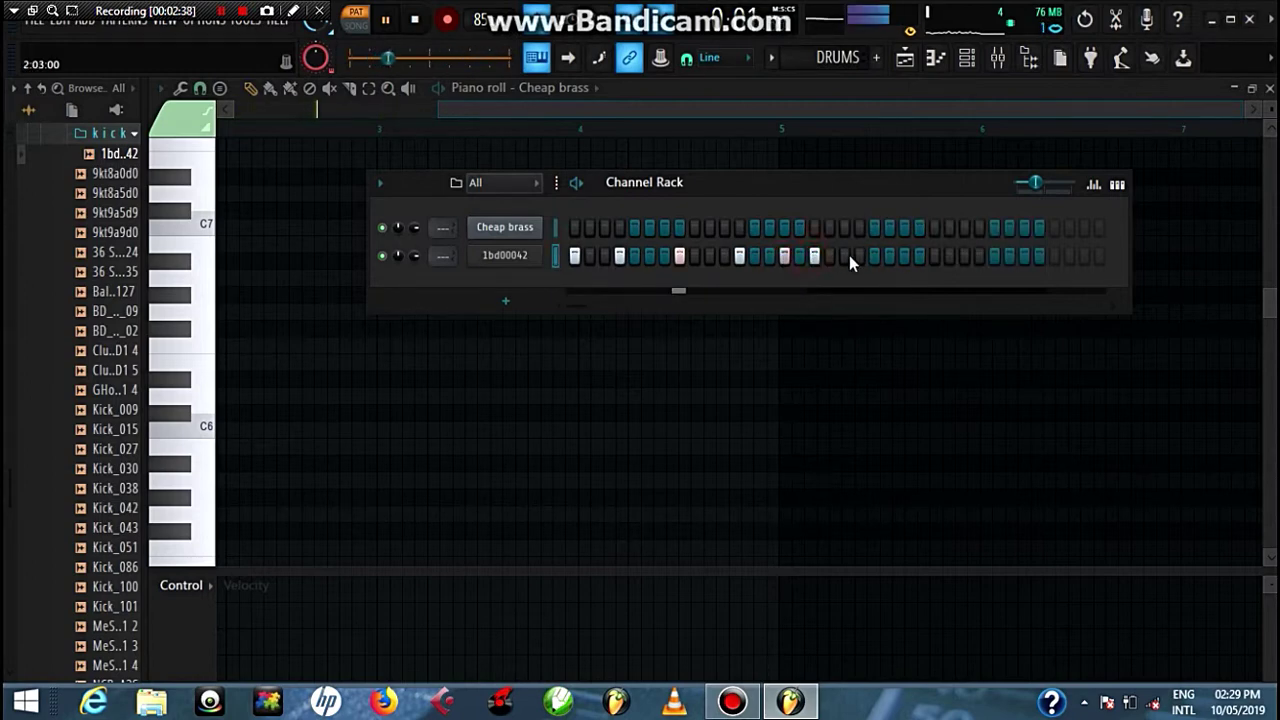
left_click(858, 256)
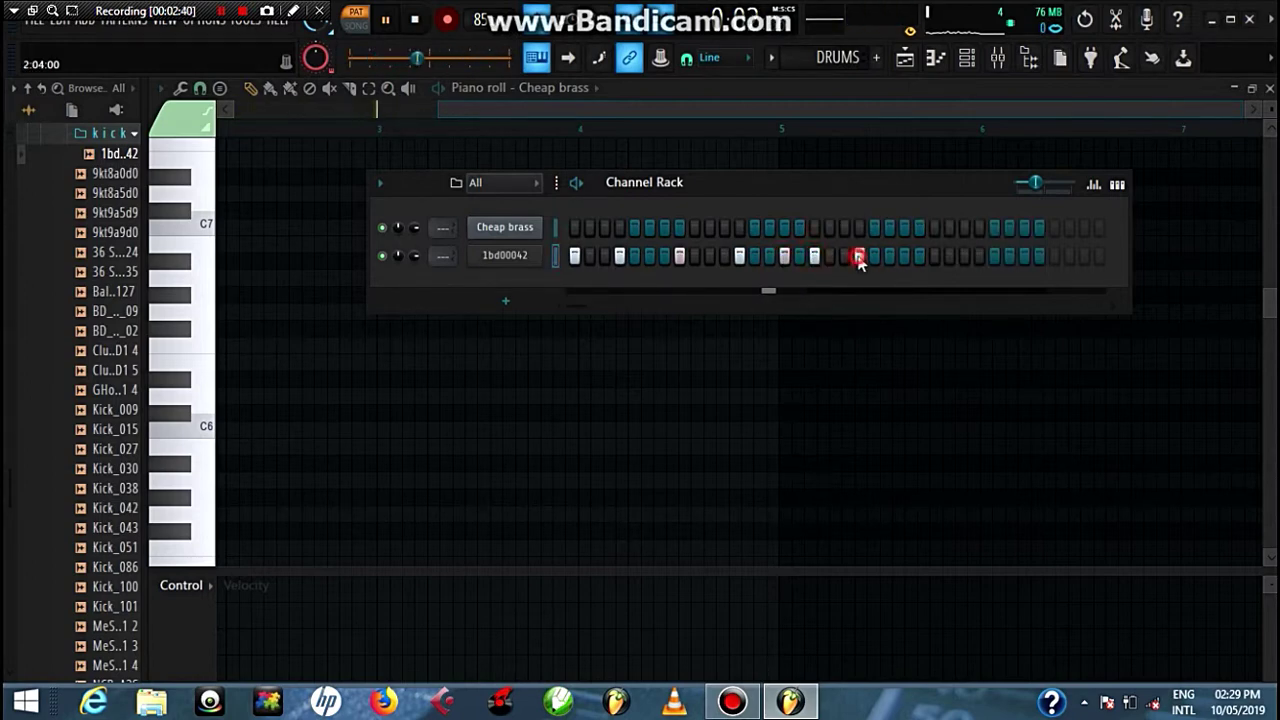
left_click(918, 256)
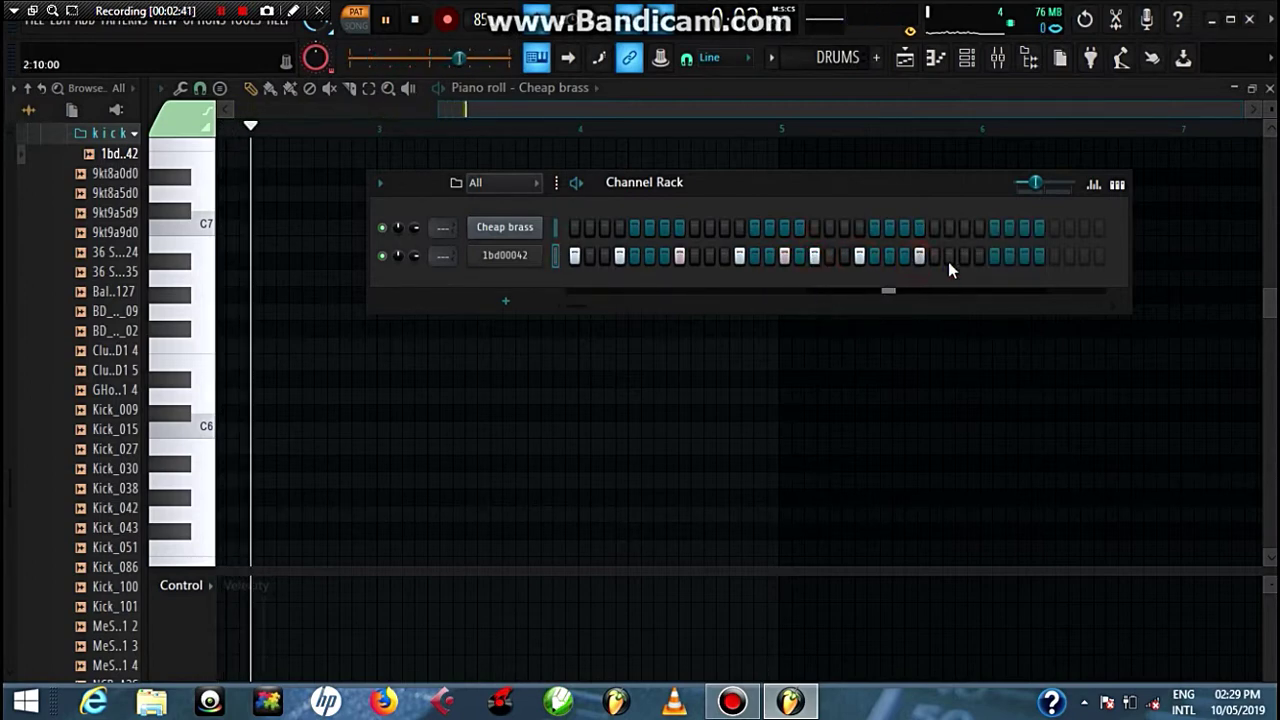
left_click(1020, 258)
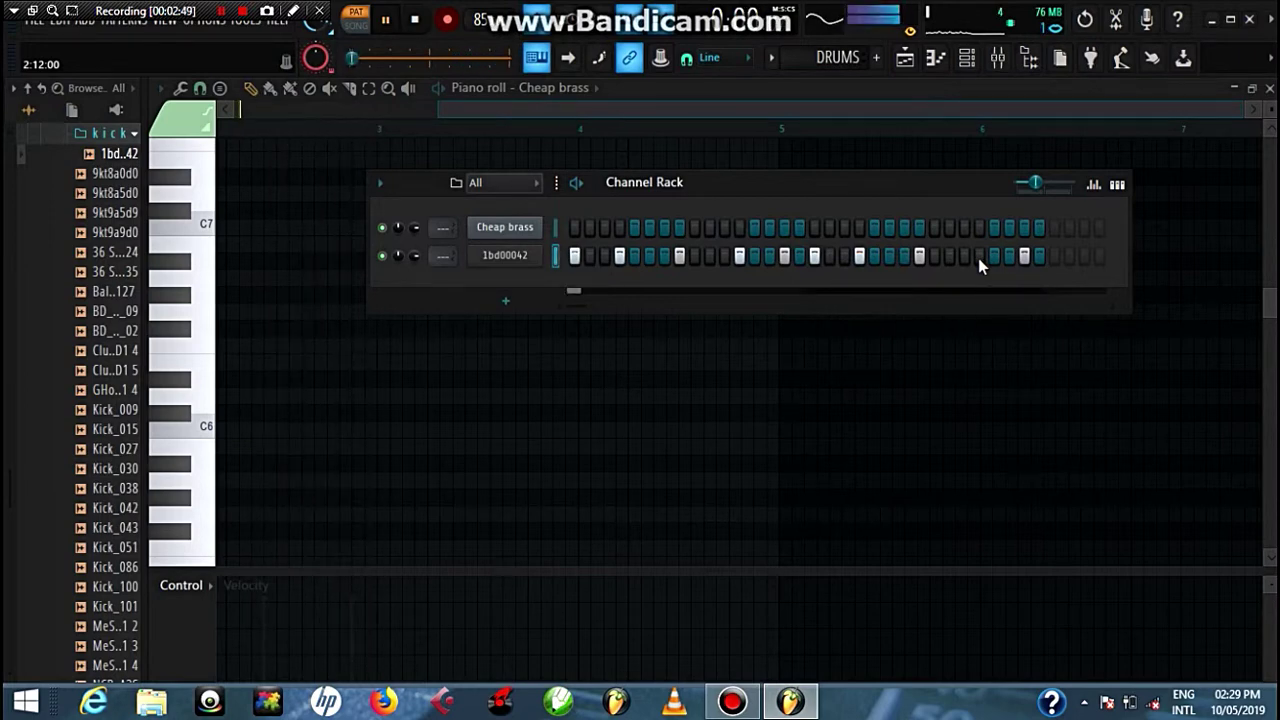
left_click(978, 258)
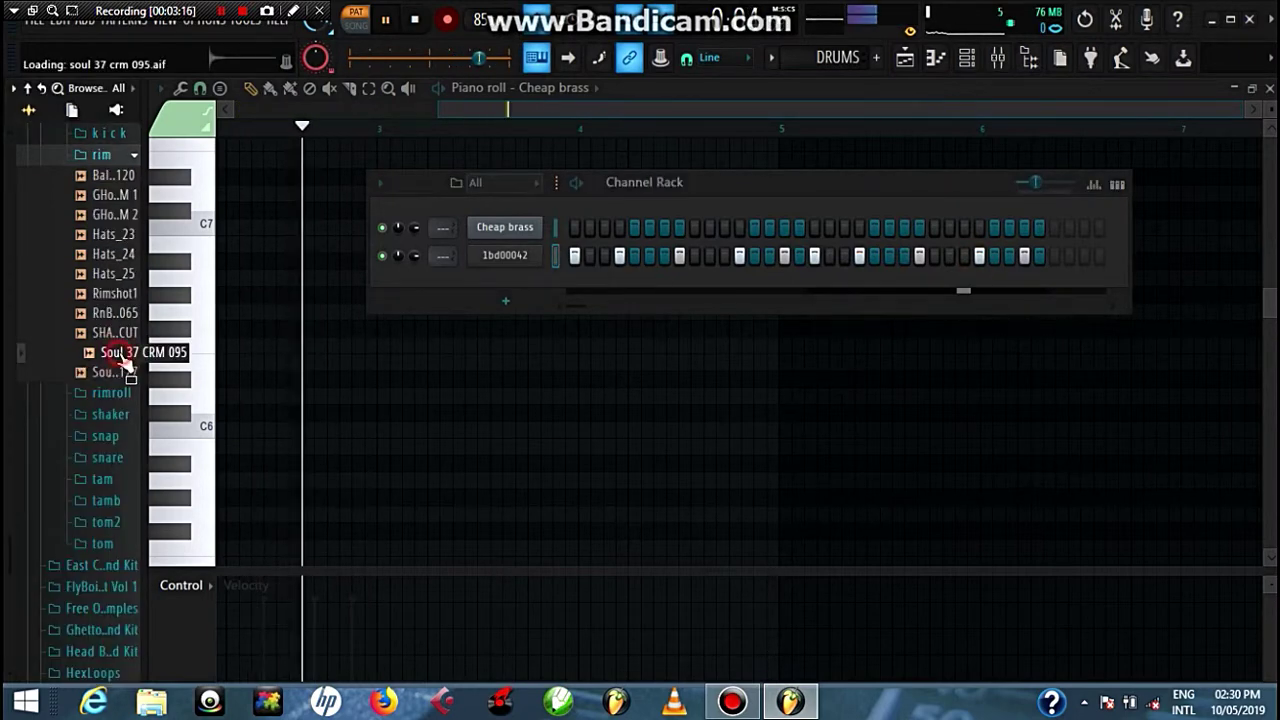
- Add the rim sample Soul 37 CRM 095 as a new channel below the kick and add a kick hit on step 30
left_click_drag(120, 354, 506, 283)
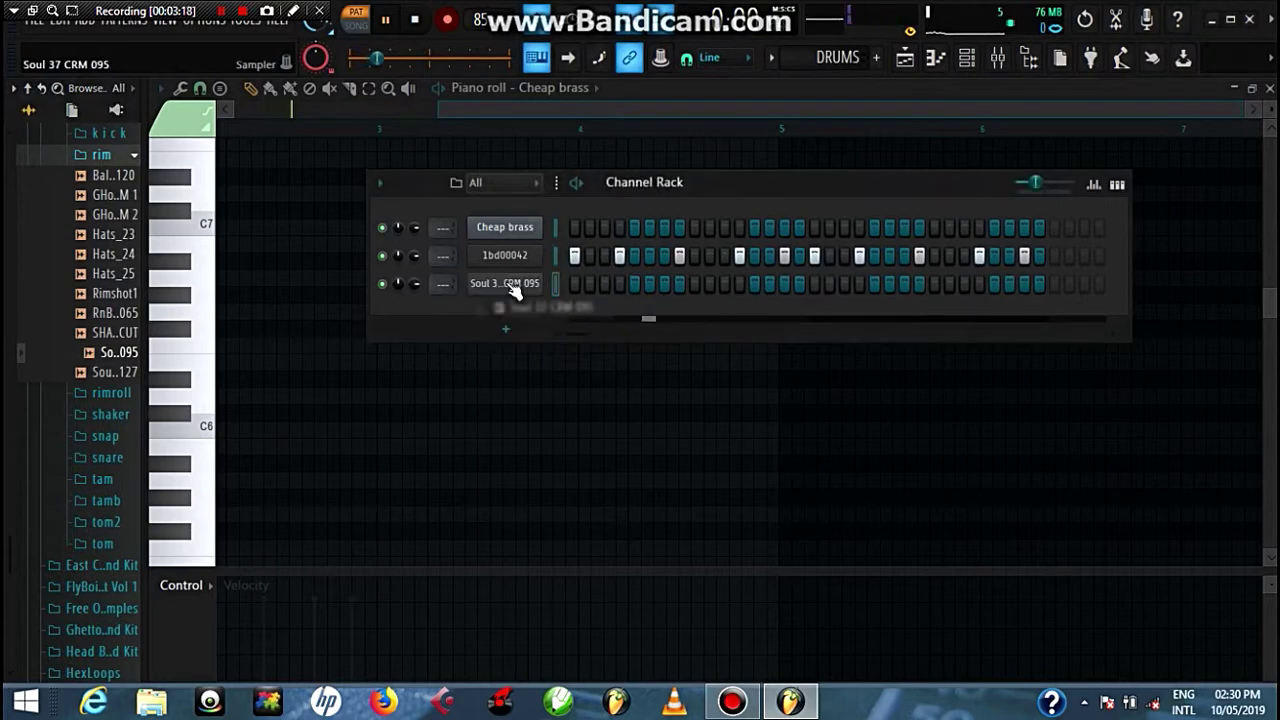
left_click(1011, 257)
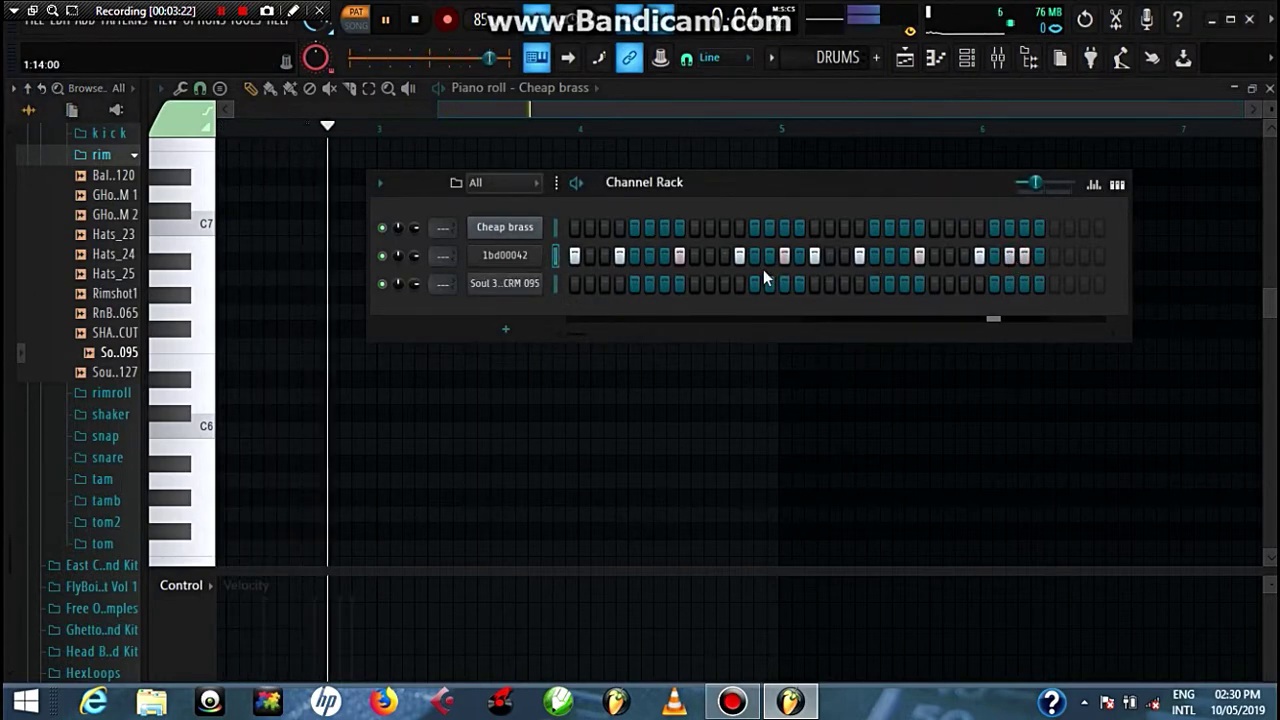
- Program the first bar of the Soul 37 CRM 095 rim channel with hits on steps 2, 5, 10 and 13 only
left_click(606, 284)
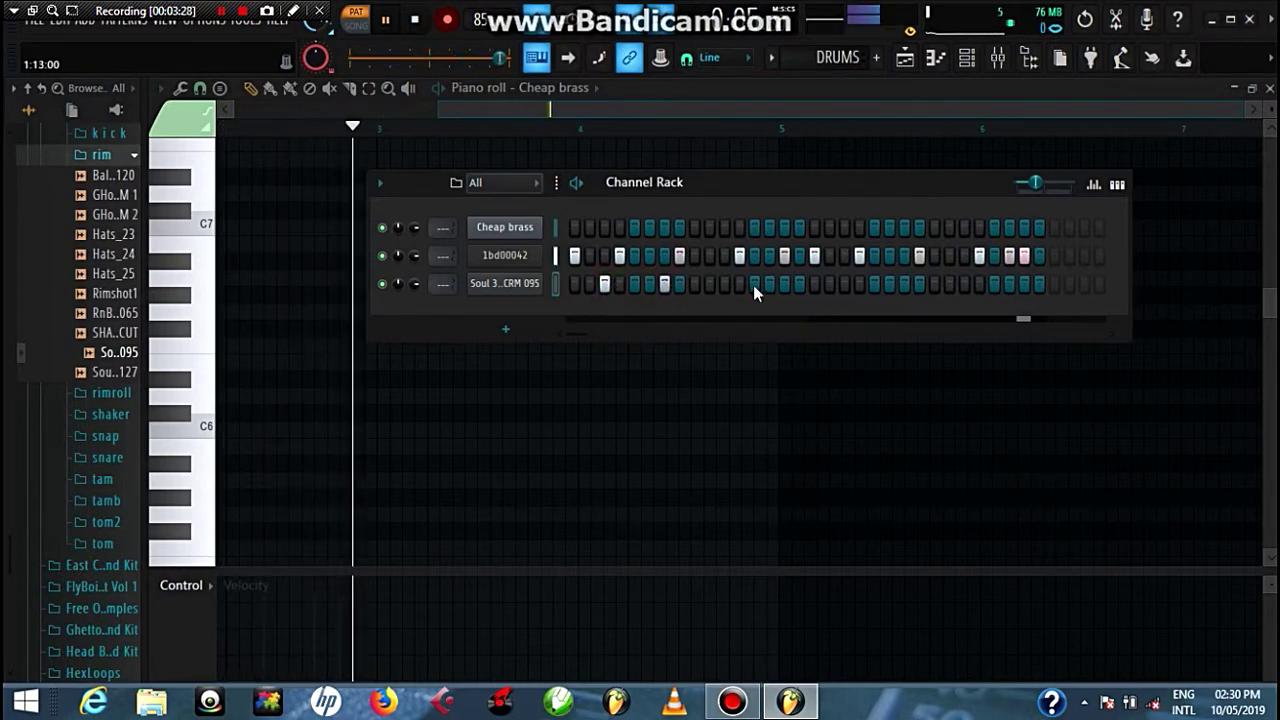
left_click(590, 284)
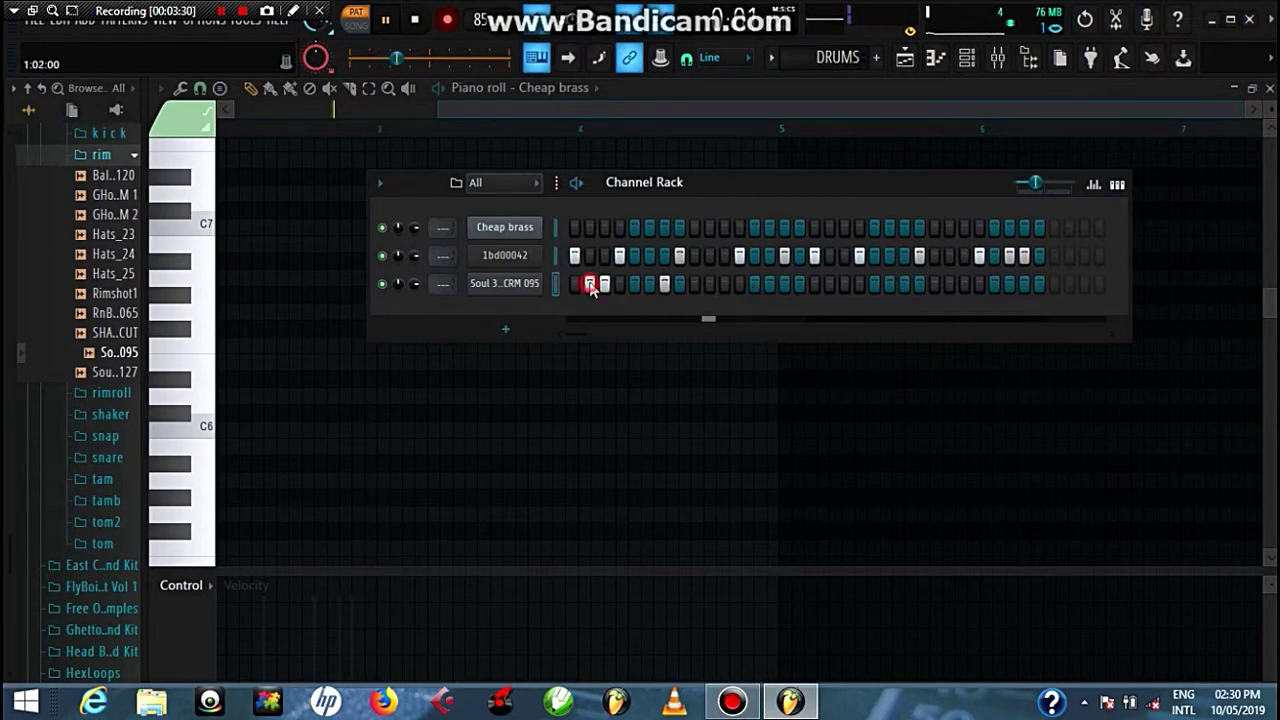
left_click(633, 285)
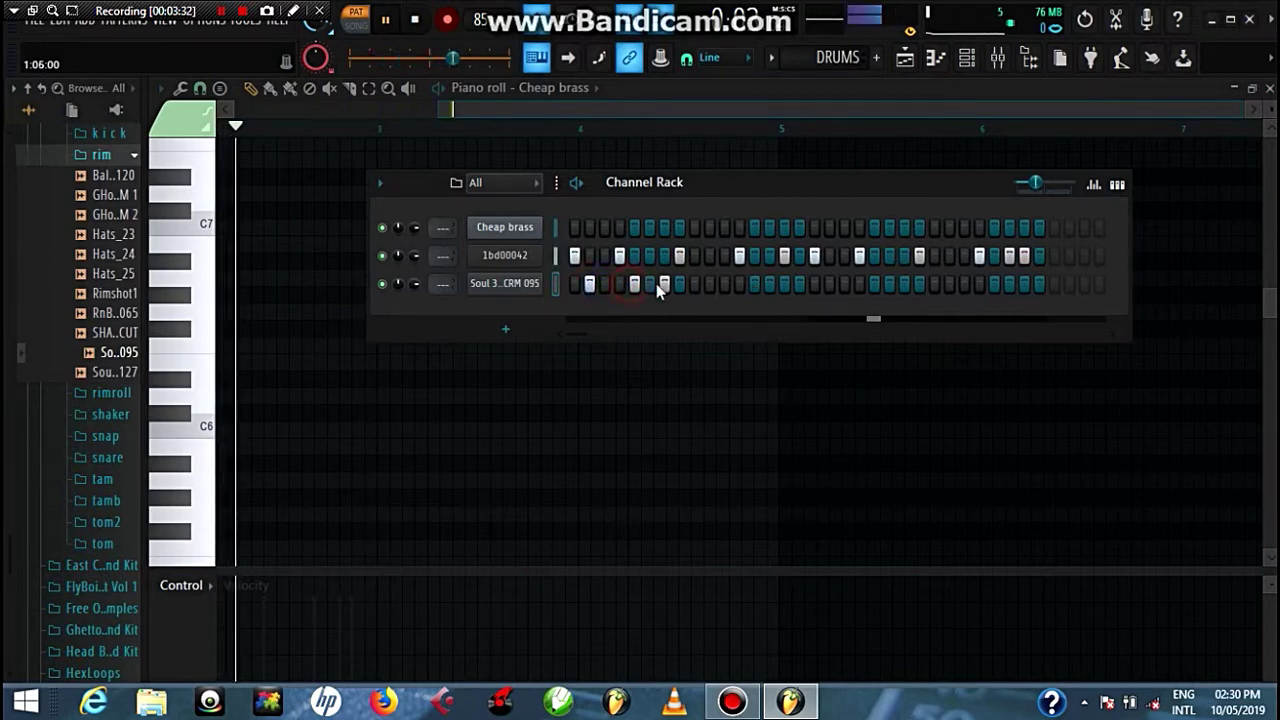
right_click(669, 284)
left_click(754, 285)
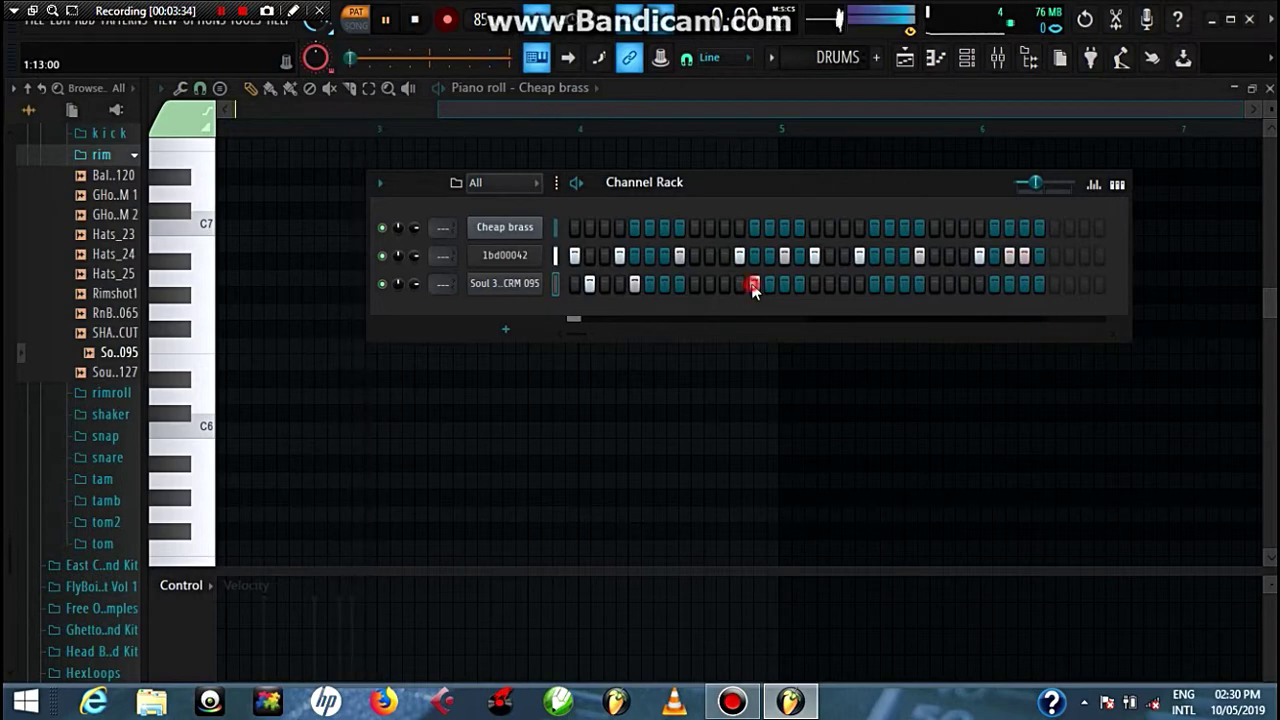
left_click(709, 285)
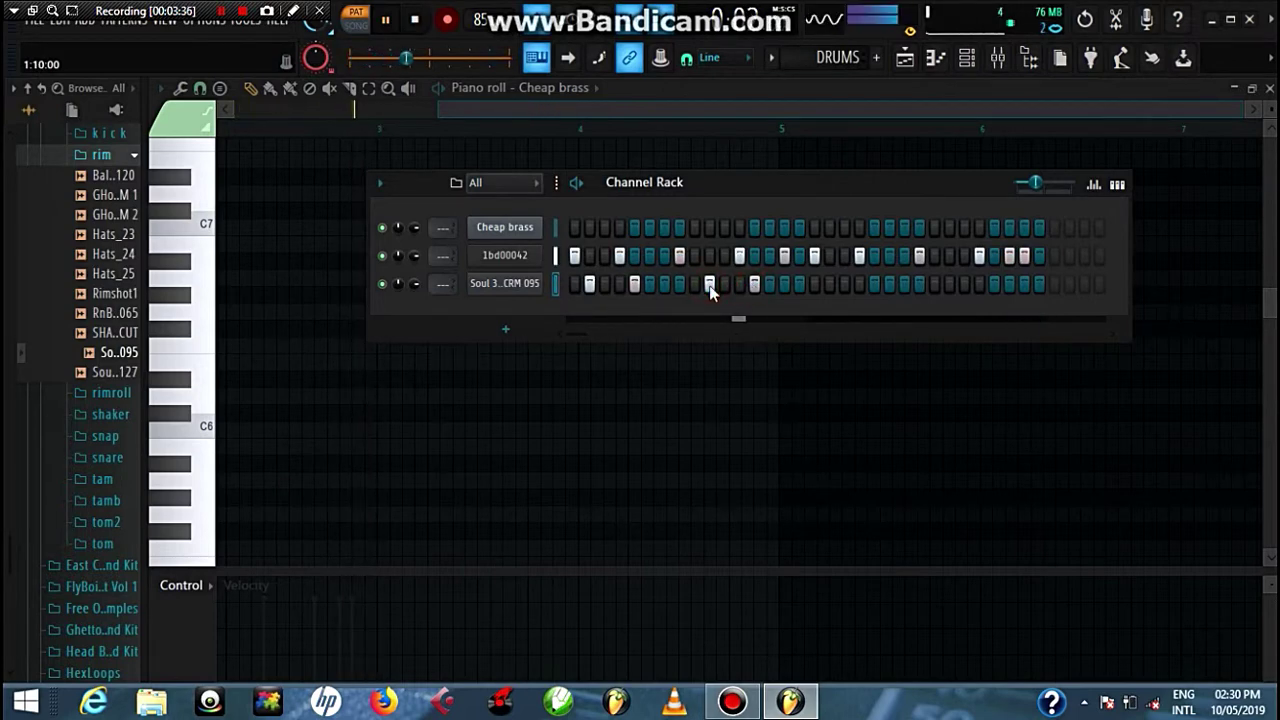
- Program the second bar of the rim channel with hits on steps 18, 21, 26 and 29
left_click(829, 285)
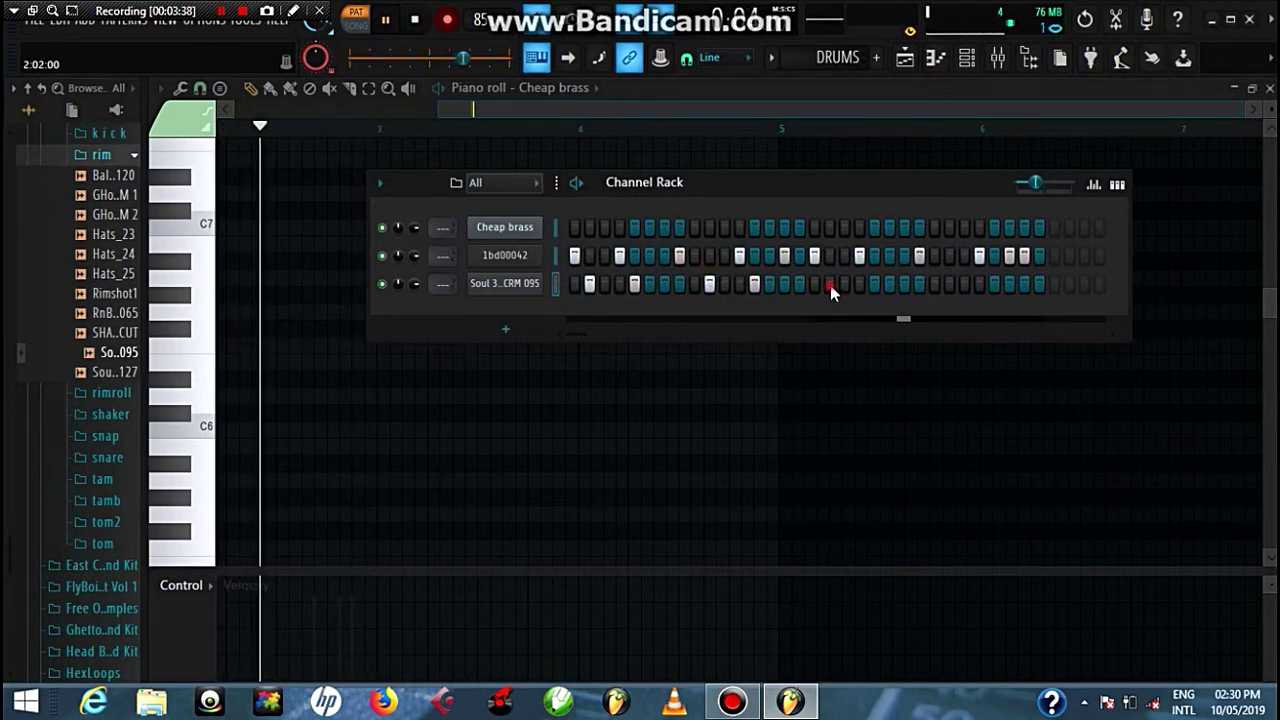
left_click(874, 285)
left_click(919, 285)
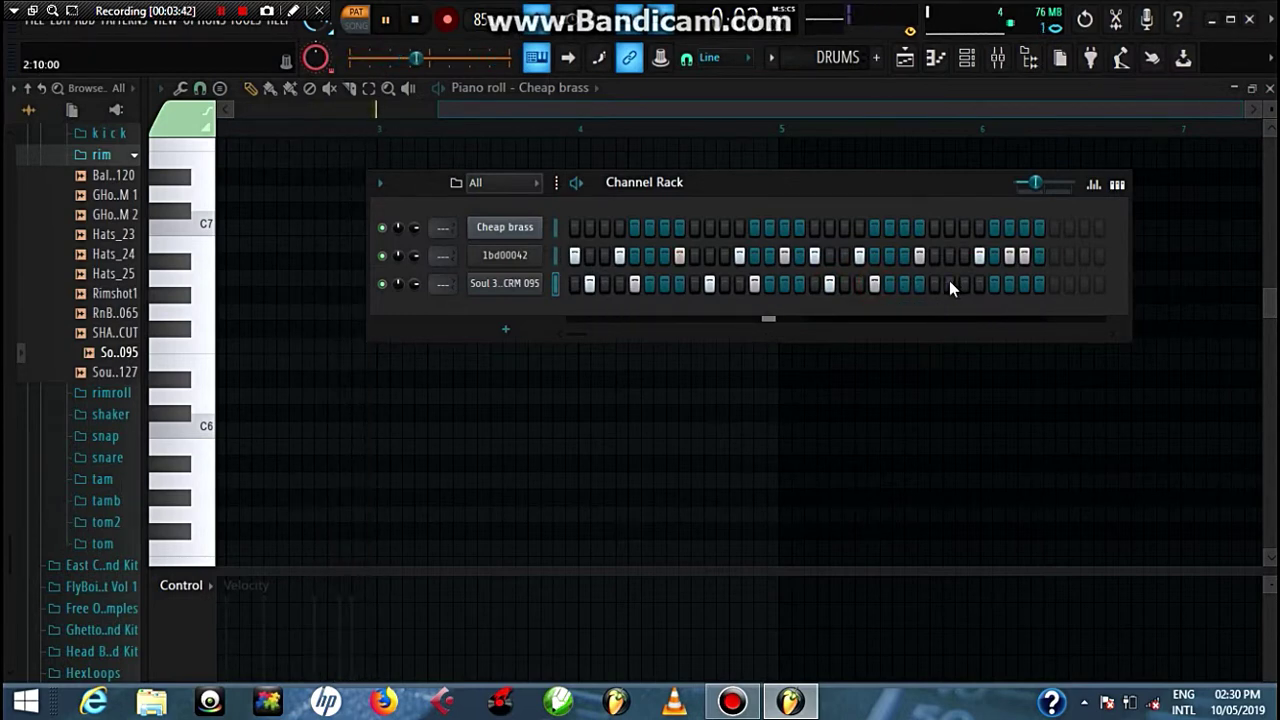
left_click(949, 285)
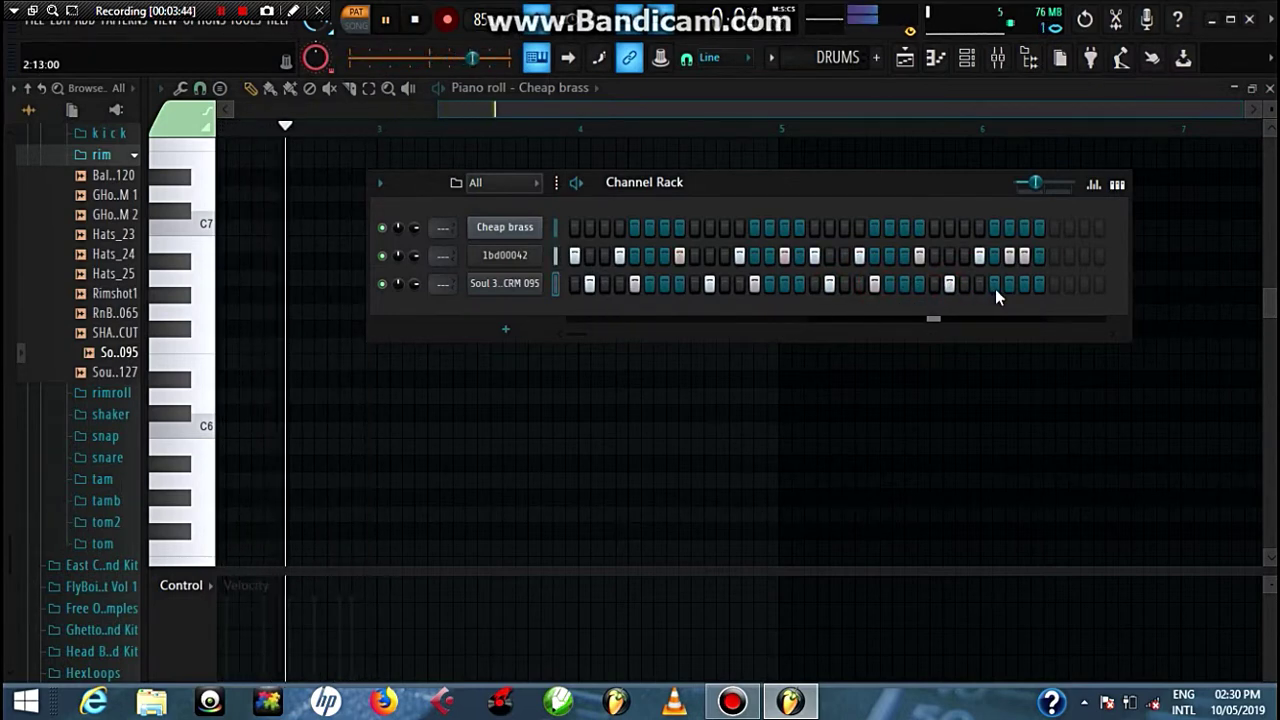
left_click(995, 286)
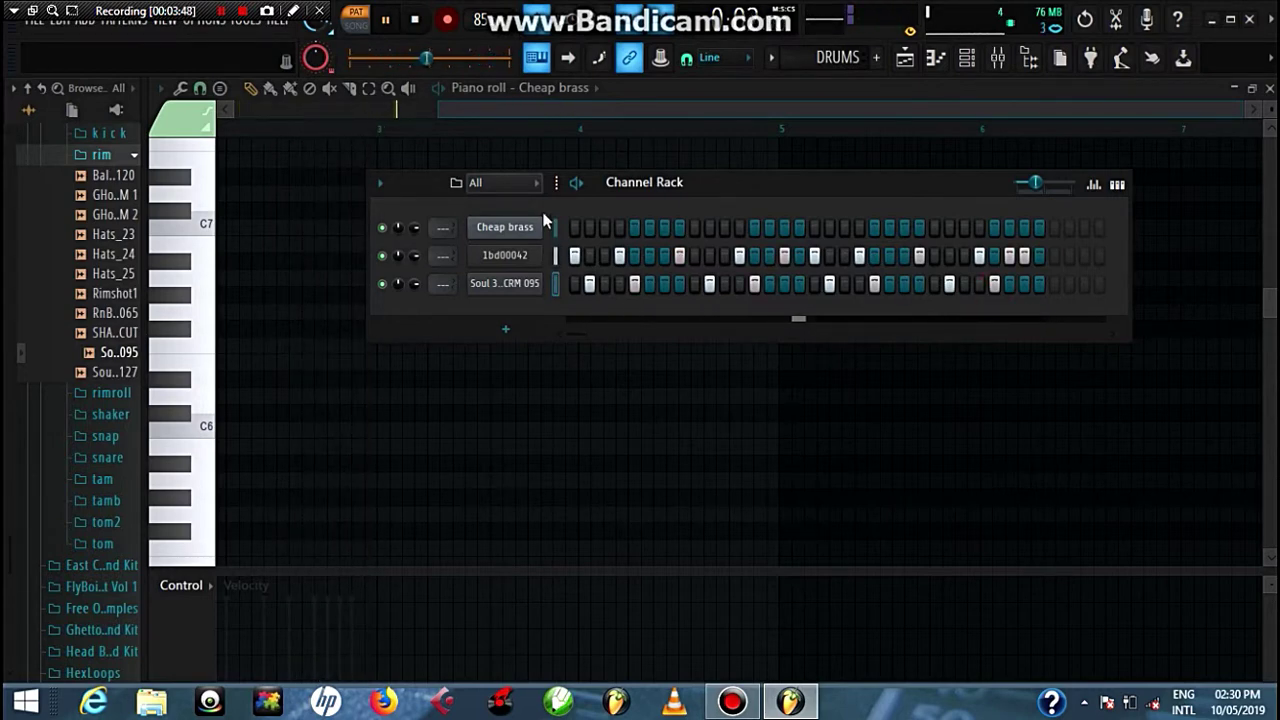
- Add the closed hi-hat sample 42 Paiste 2002 V1 as a new channel and fill it with hits on steps 1 to 32
left_click(124, 160)
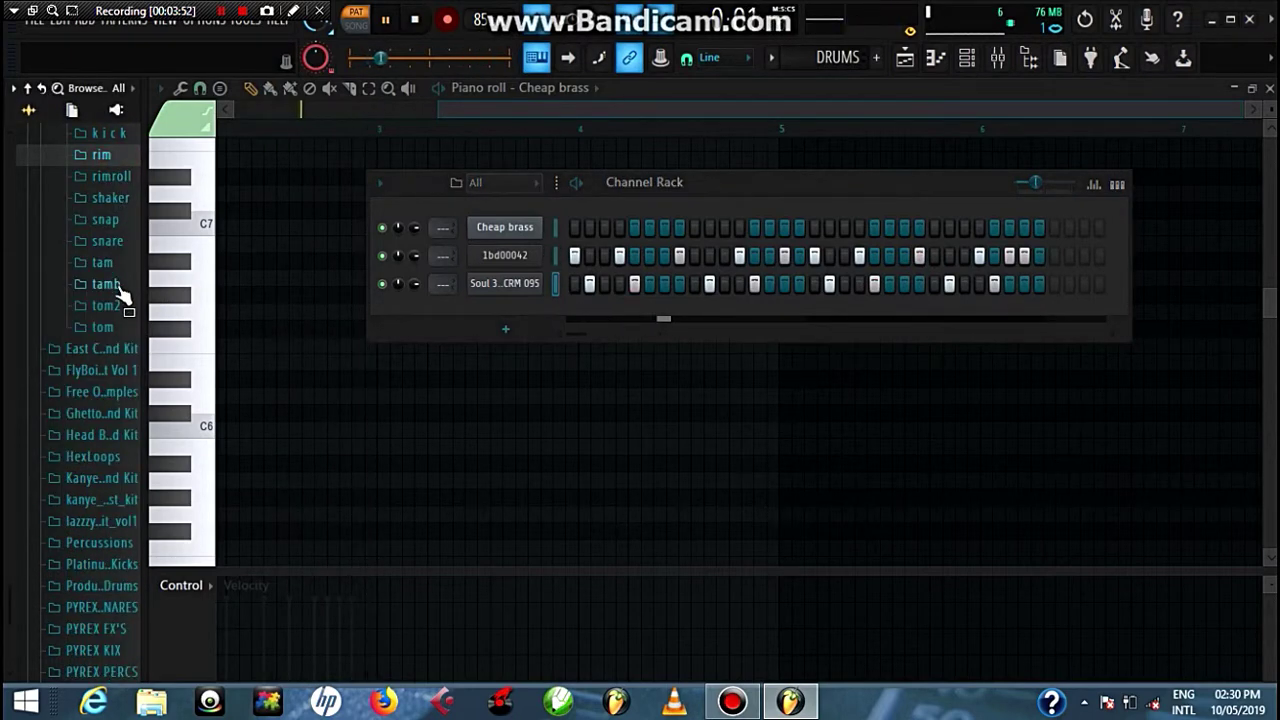
scroll(40, 170, "up", 3)
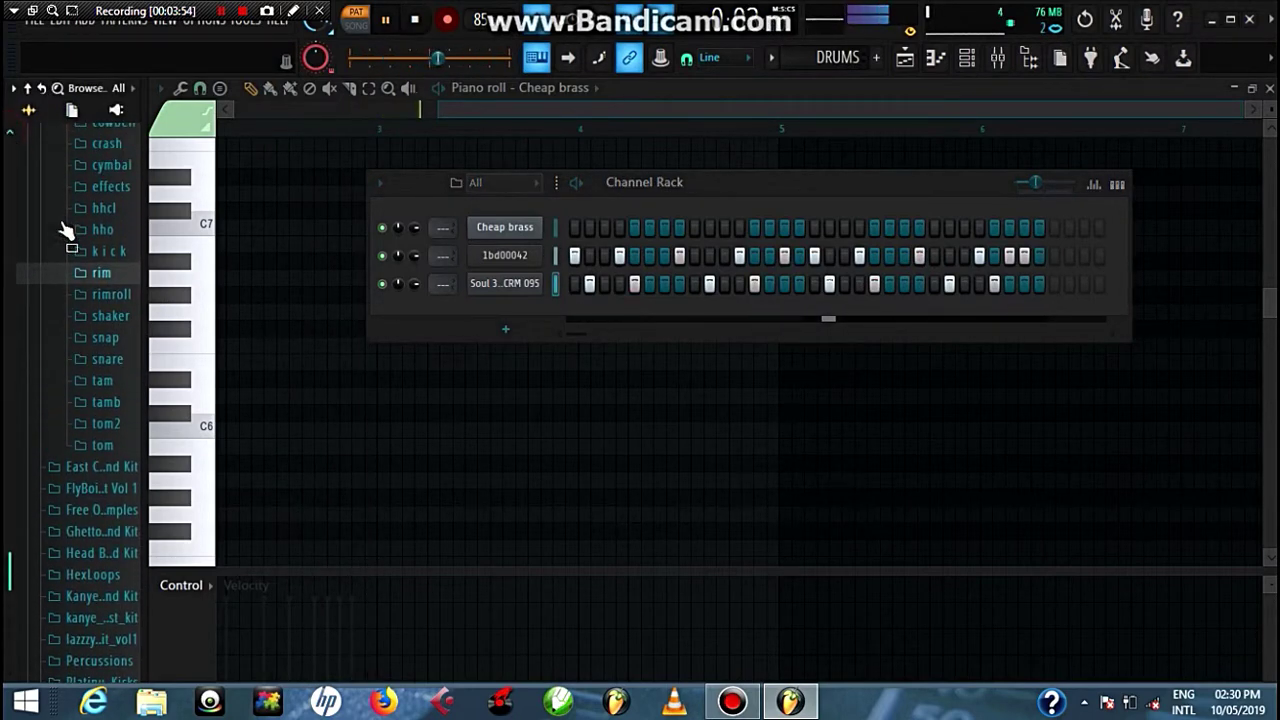
left_click(100, 209)
left_click(100, 226)
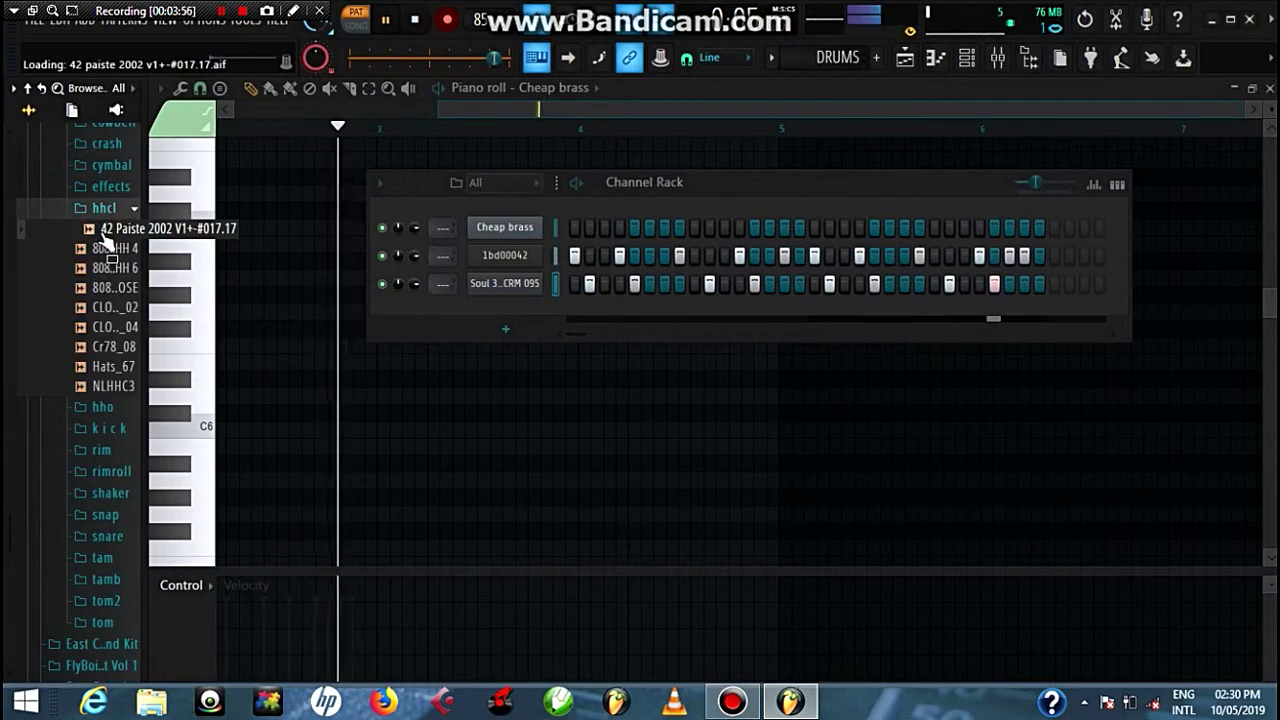
mouse_move(96, 224)
left_mouse_down()
mouse_move(437, 305)
mouse_move(1048, 320)
left_mouse_up()
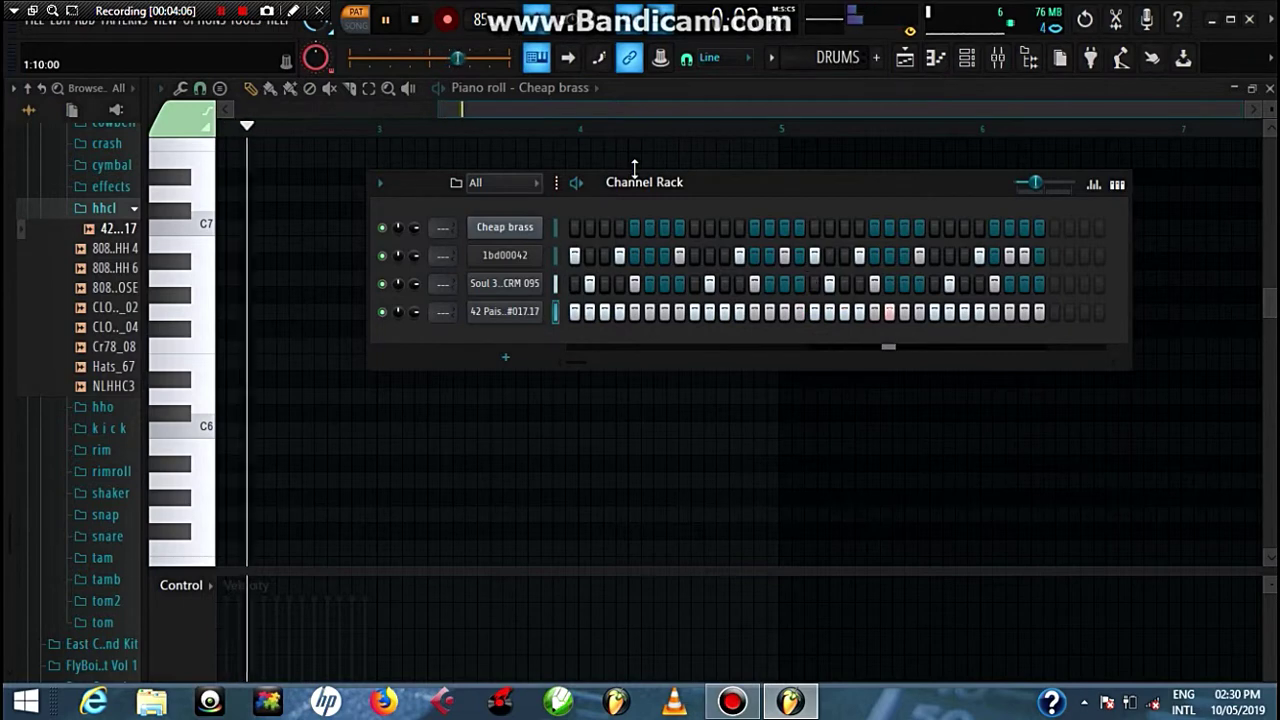
left_click(905, 70)
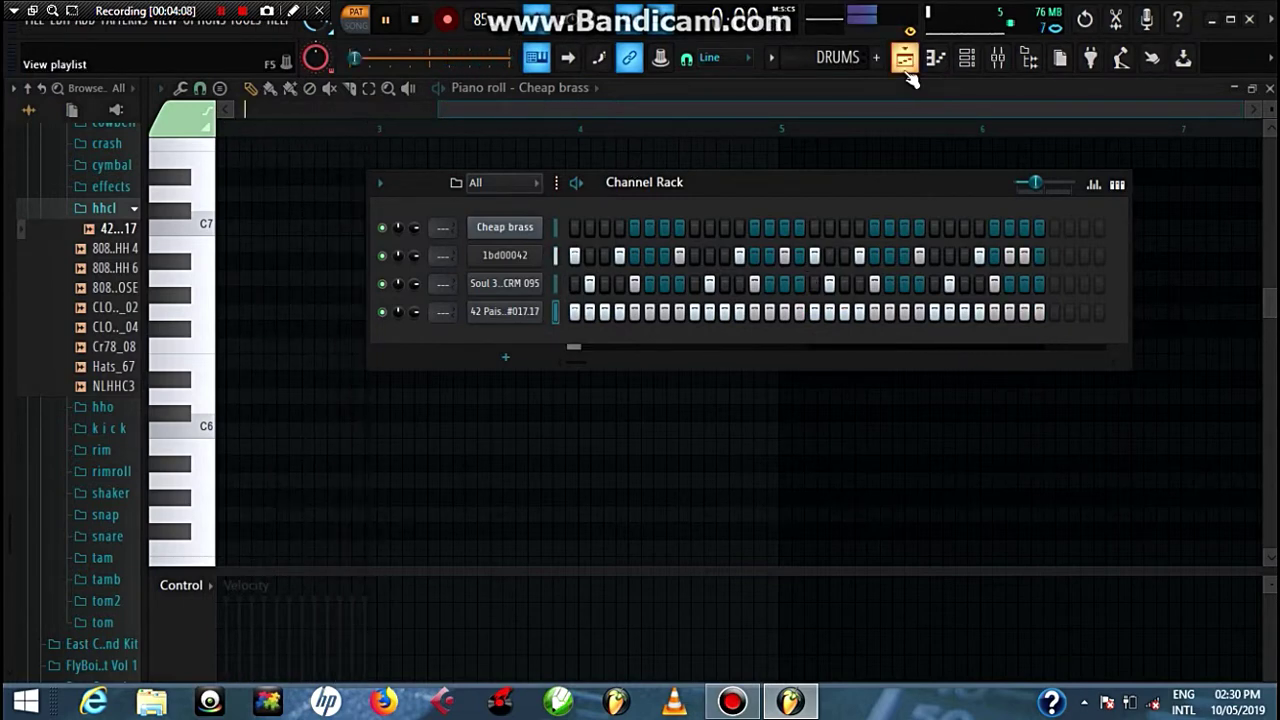
- Audition the open hi-hat samples, add Hats_71 as a new channel and place a single hit on step 31
left_click(106, 208)
left_click(103, 230)
left_click(112, 250)
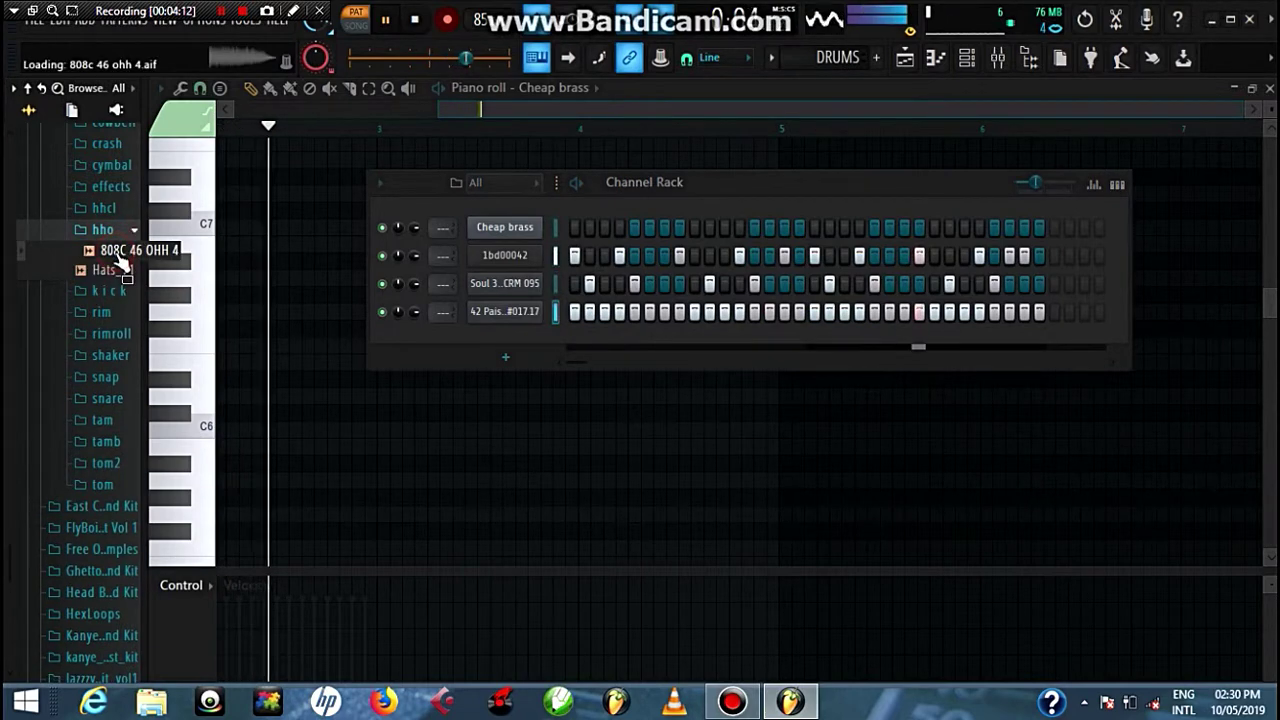
left_click(118, 271)
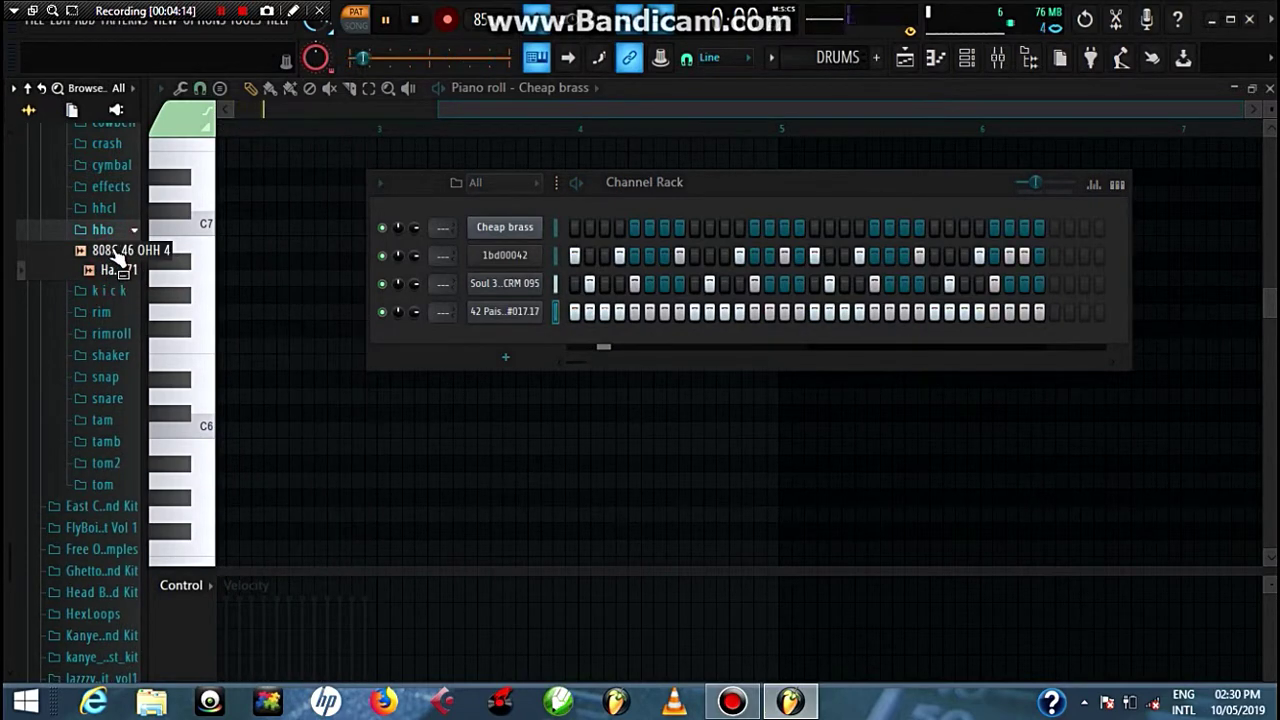
left_click_drag(116, 277, 510, 340)
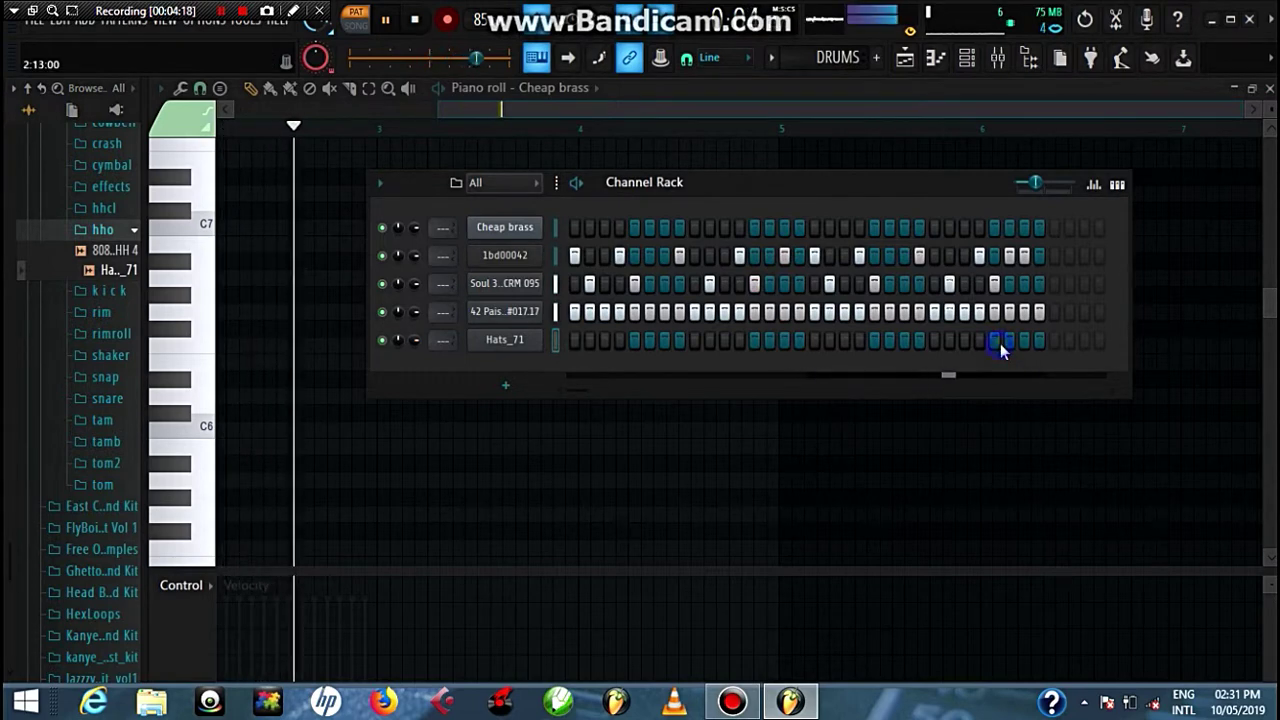
left_click(1025, 342)
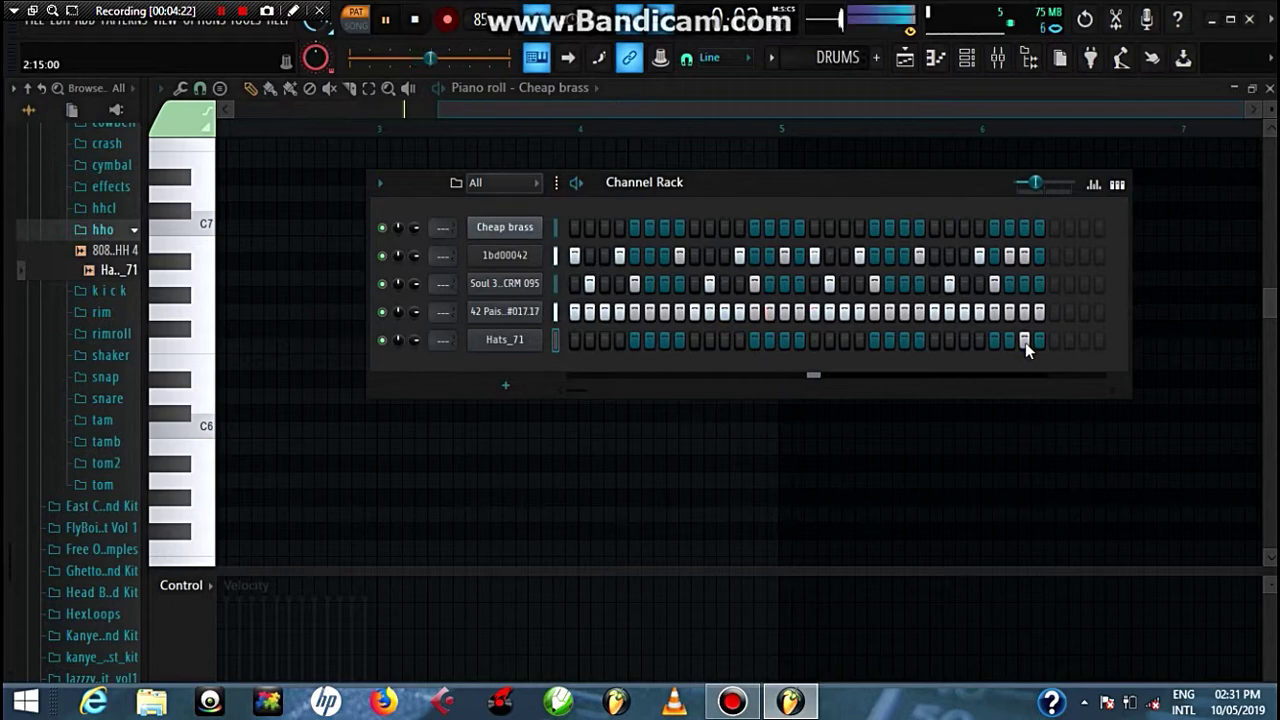
left_click(904, 57)
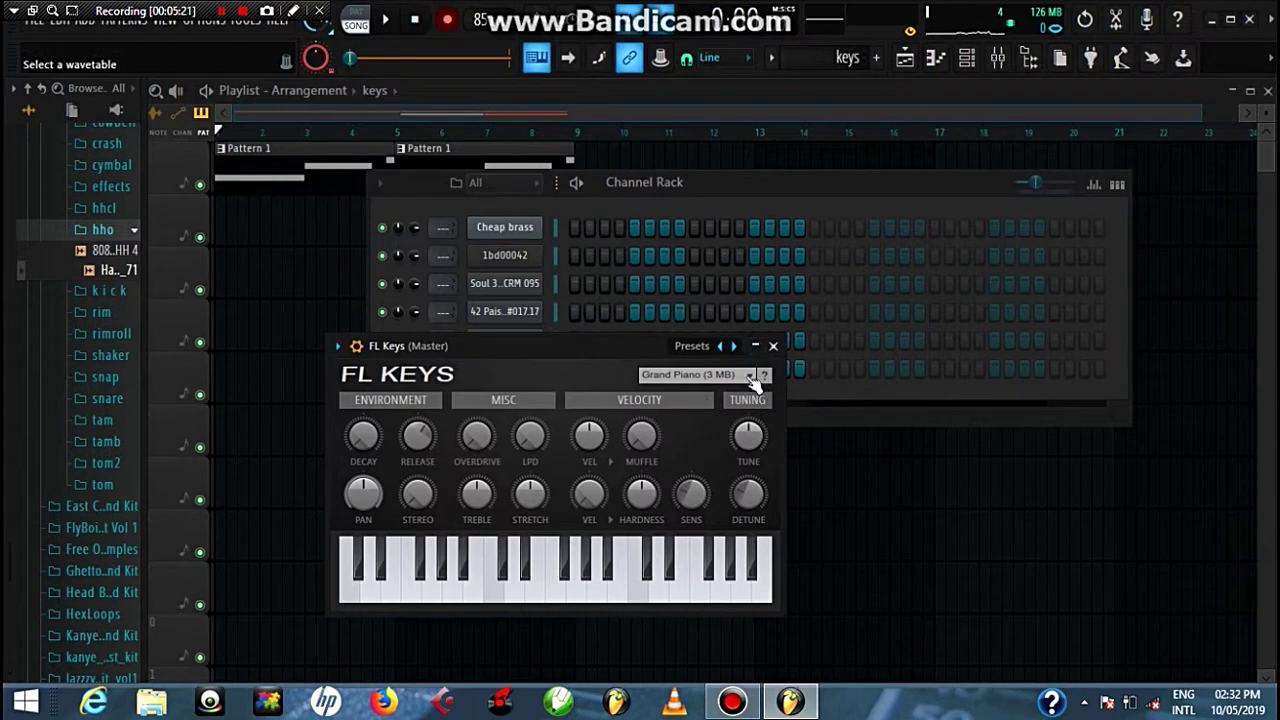
- Switch FL Keys to the Piano (FL) wavetable and load the Concert Piano preset
left_click(750, 378)
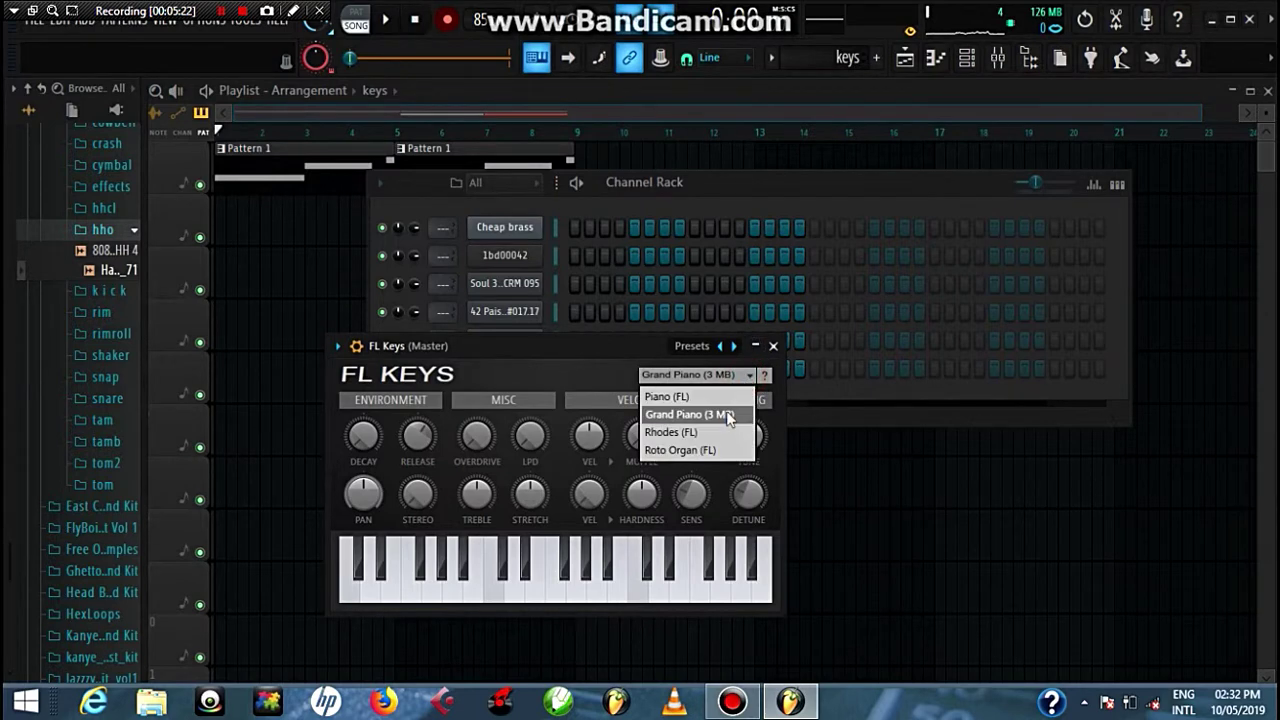
left_click(722, 398)
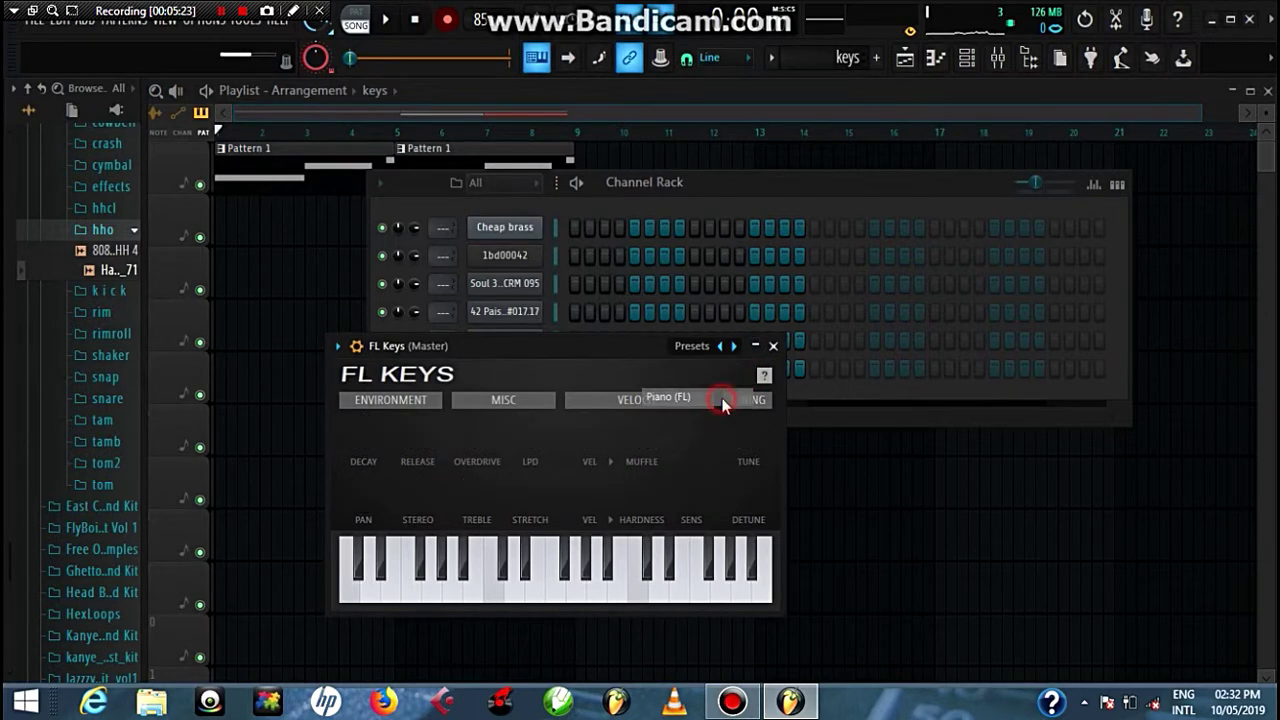
right_click(736, 348)
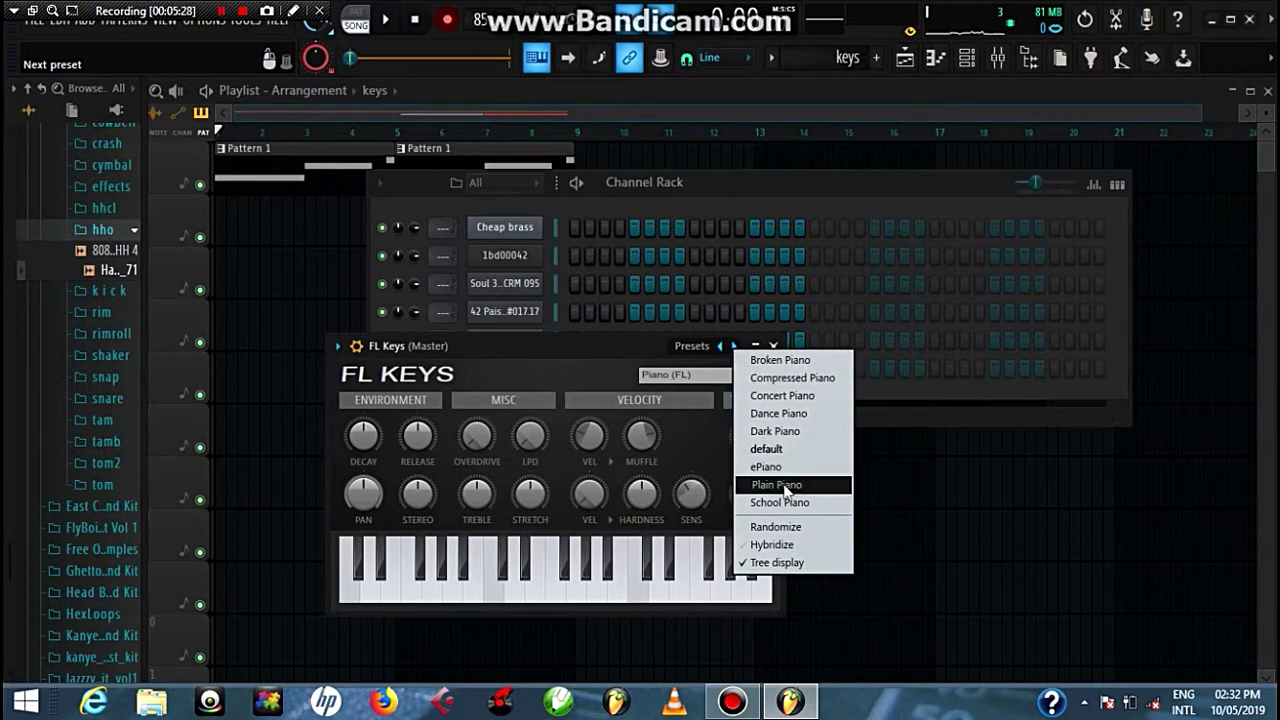
left_click(782, 395)
left_click(773, 345)
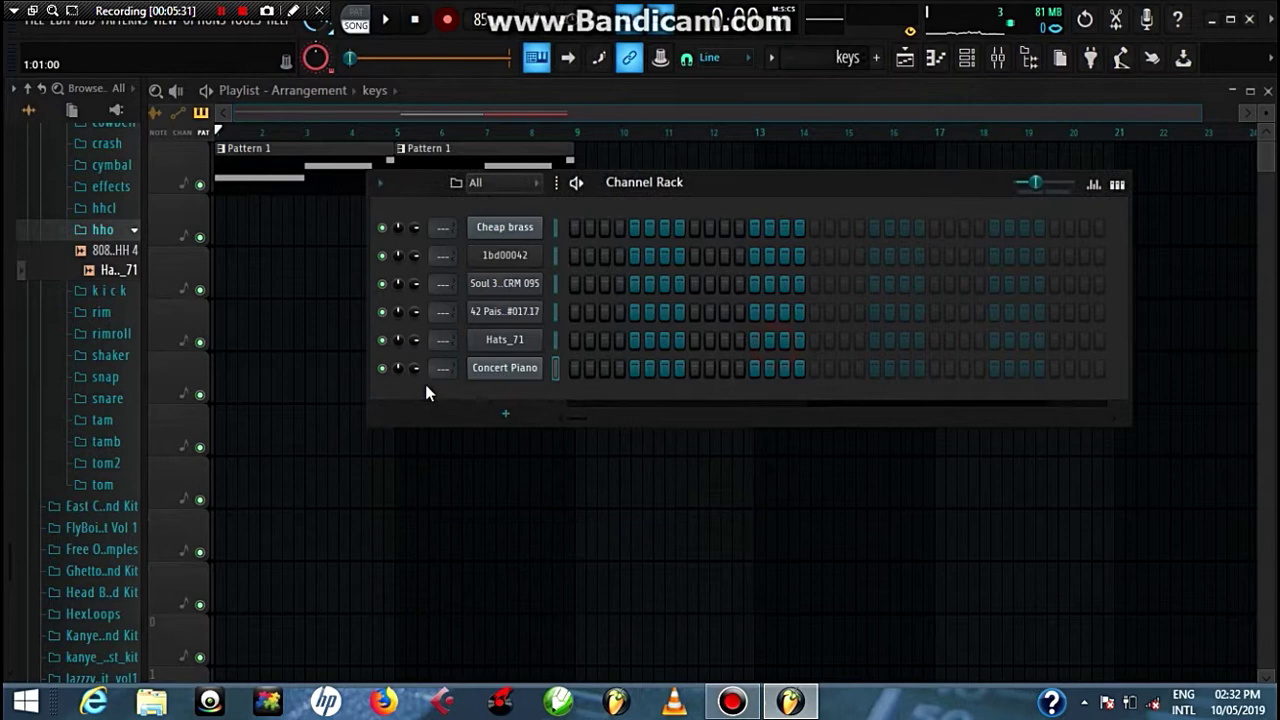
- Open the Concert Piano's piano roll and place three-step D6 notes on steps 1 and 11 of bars 1 and 2
right_click(525, 369)
left_click(580, 369)
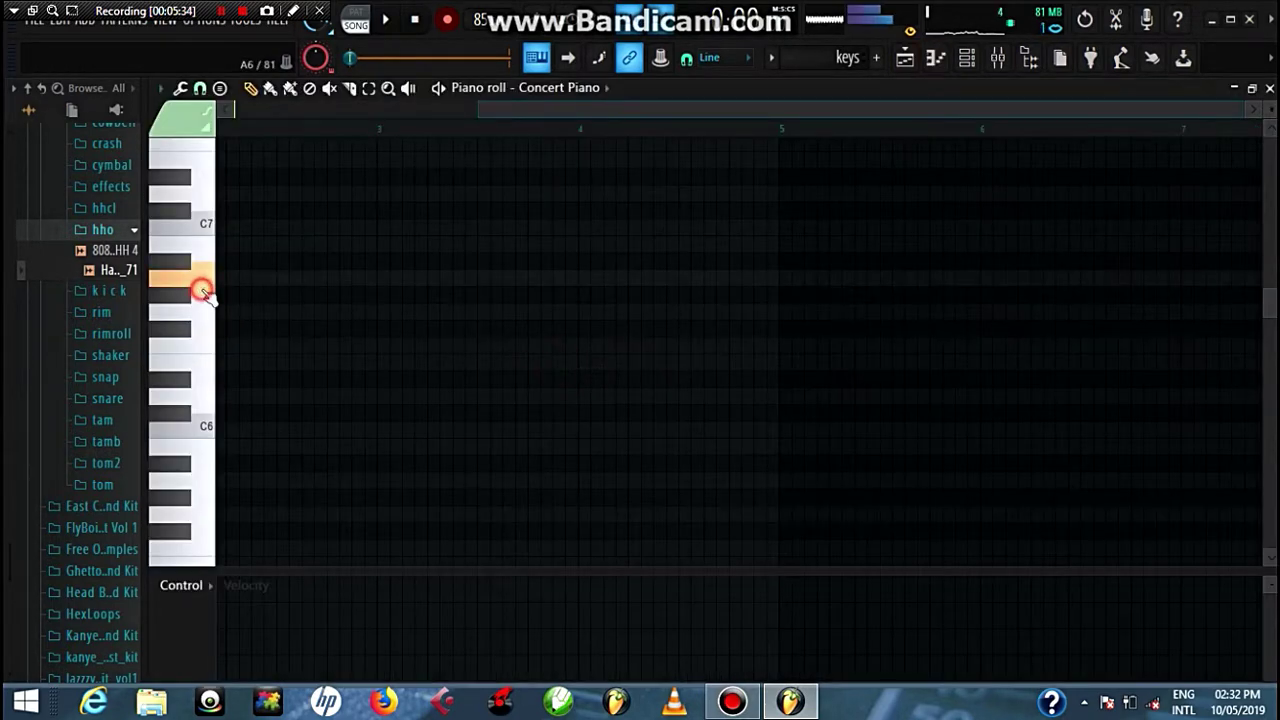
left_click_drag(207, 346, 115, 398)
left_click(226, 399)
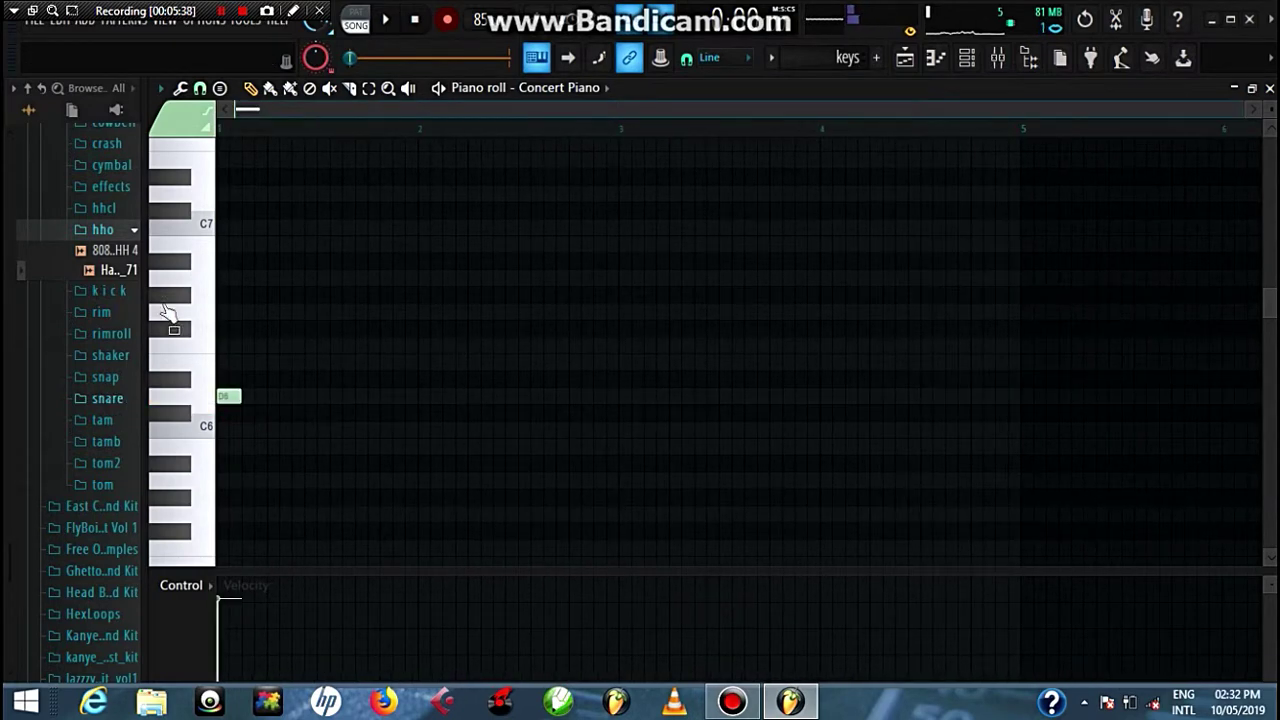
key("space")
left_click(360, 396)
left_click(436, 396)
left_click(561, 396)
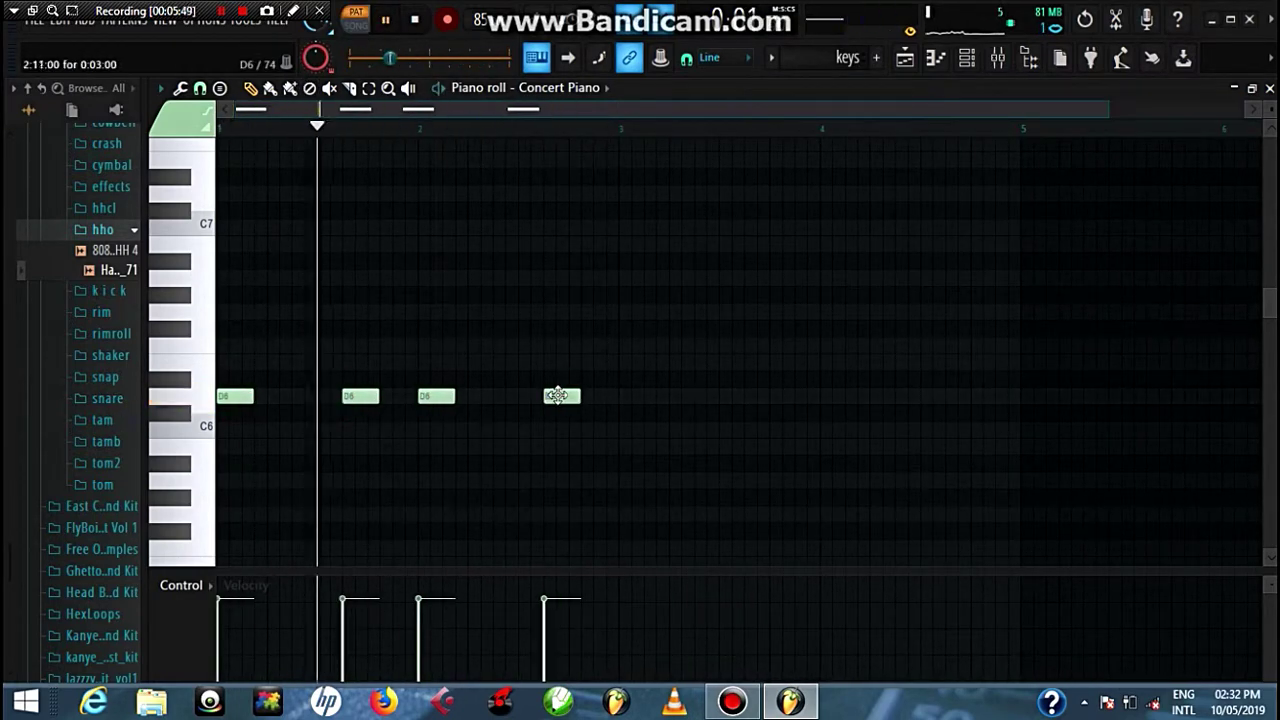
- Place three-step E6 notes on steps 1 and 11 of bars 3 and 4
left_click(637, 362)
left_click(763, 362)
left_click(838, 362)
left_click(960, 362)
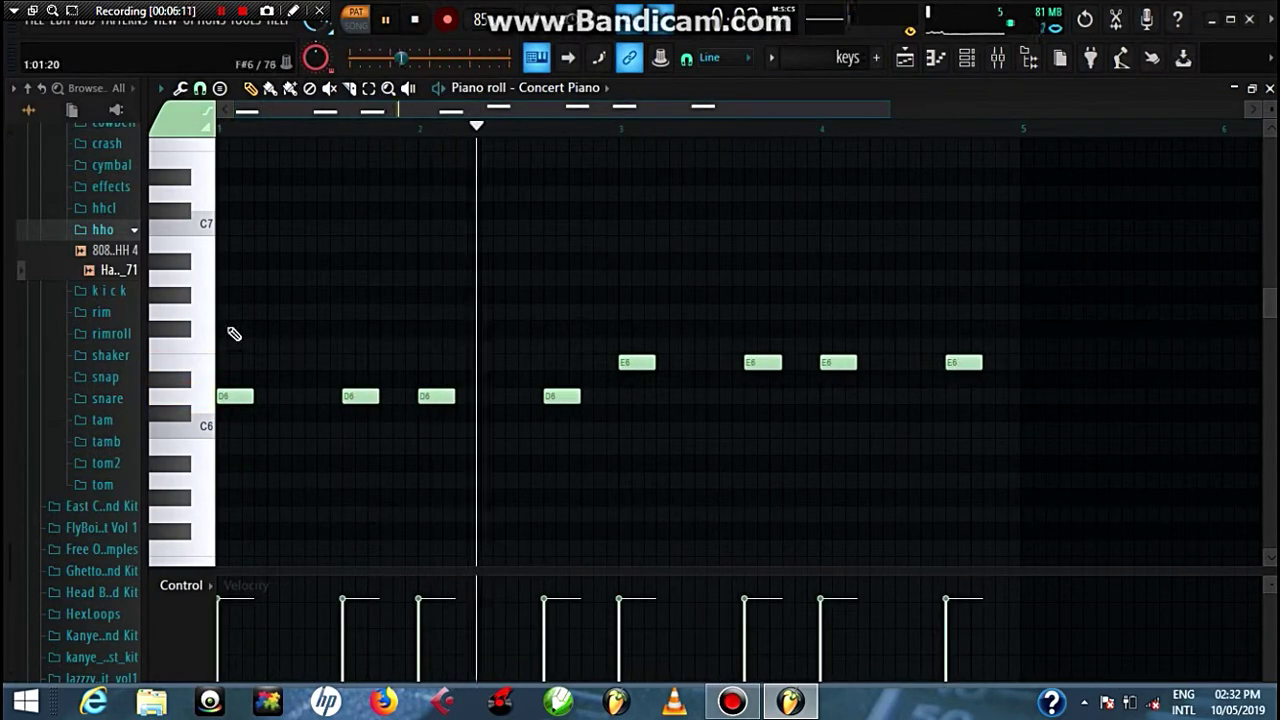
- Stack F6, A6 and C7 notes above the first D6 note and transpose the three added notes down one octave
left_click(240, 346)
left_click_drag(241, 346, 228, 346)
left_click(230, 277)
left_click(230, 227)
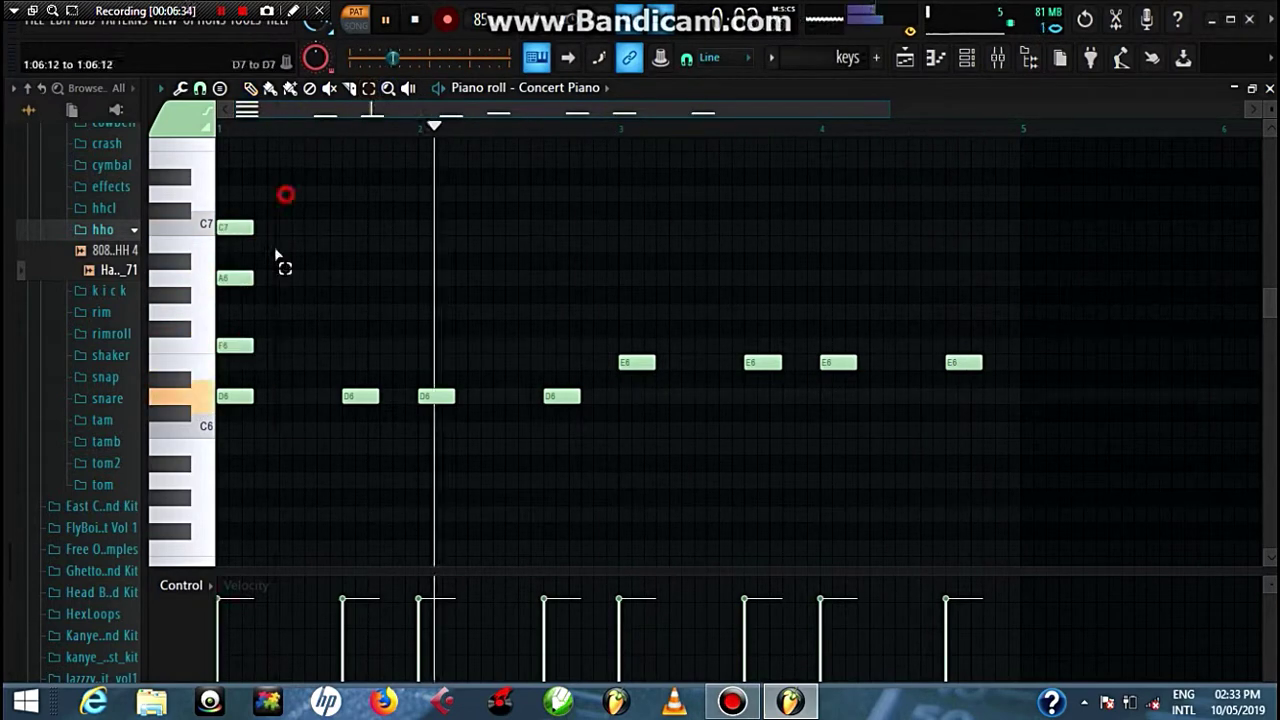
left_click_drag(286, 194, 222, 354)
key("ctrl+Down")
- Duplicate the F5, A5 and C6 notes onto the other three D6 notes and set the last copy's velocity to 62%
key("ctrl+b")
key("ctrl+b")
left_click_drag(265, 410, 561, 411)
key("ctrl+b")
left_click(546, 613)
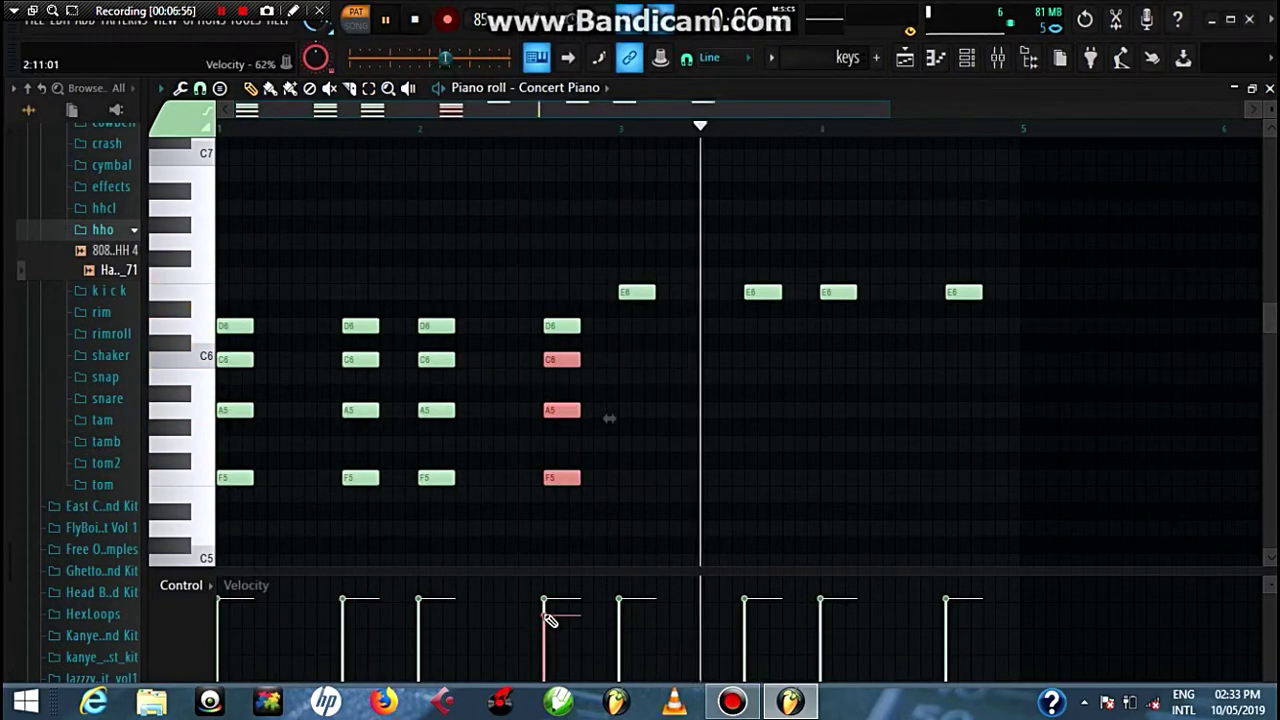
key("space")
left_click(625, 242)
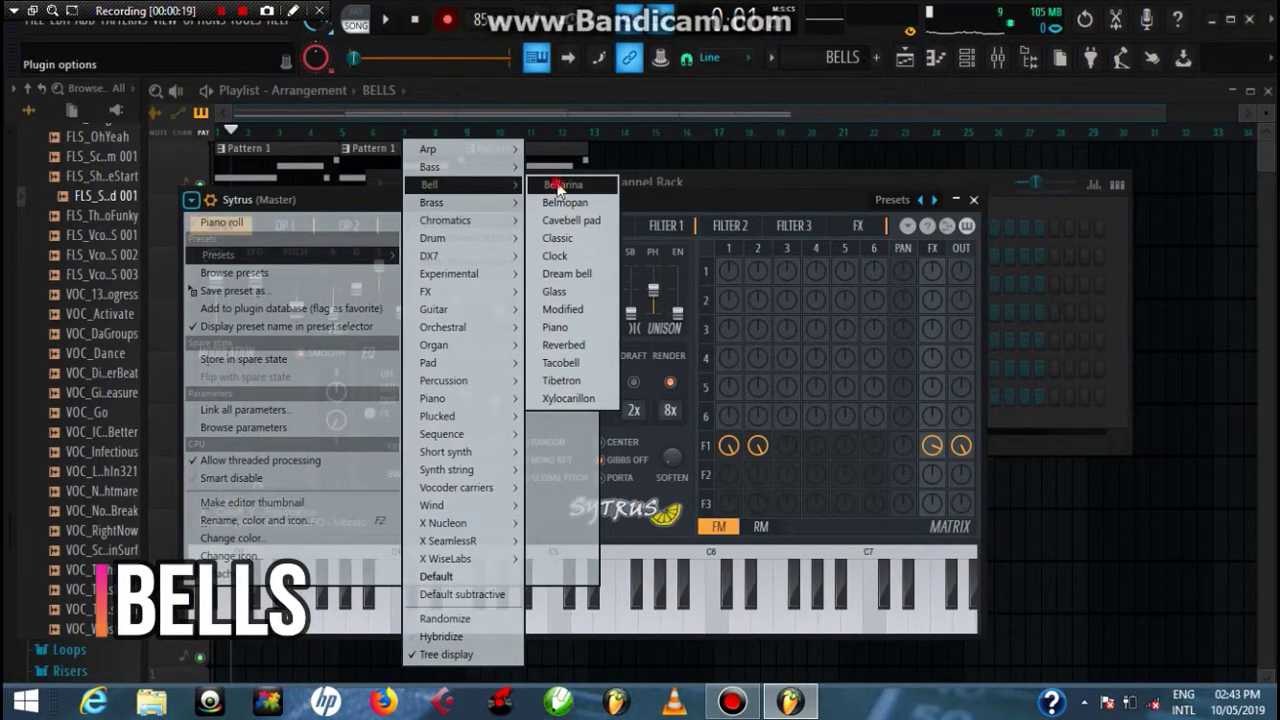
- Load the Bellarina bell preset in Sytrus and open that channel's piano roll
left_click(559, 186)
left_click(973, 200)
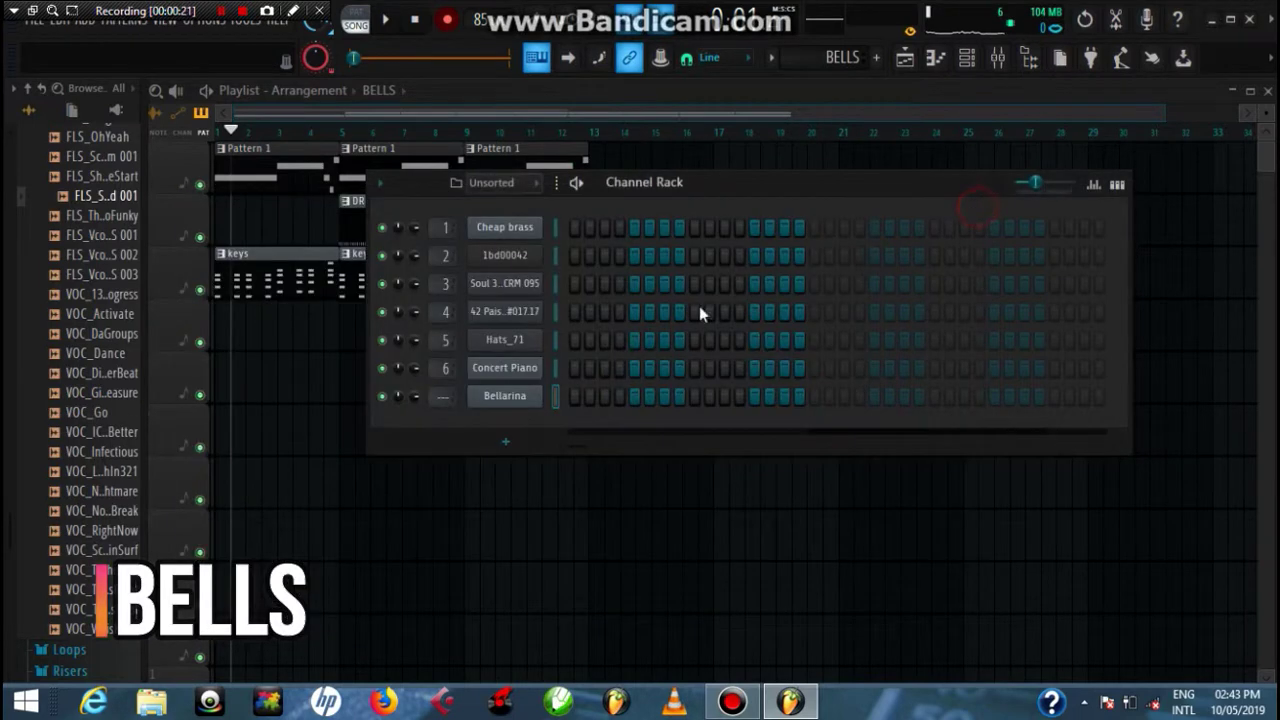
right_click(511, 405)
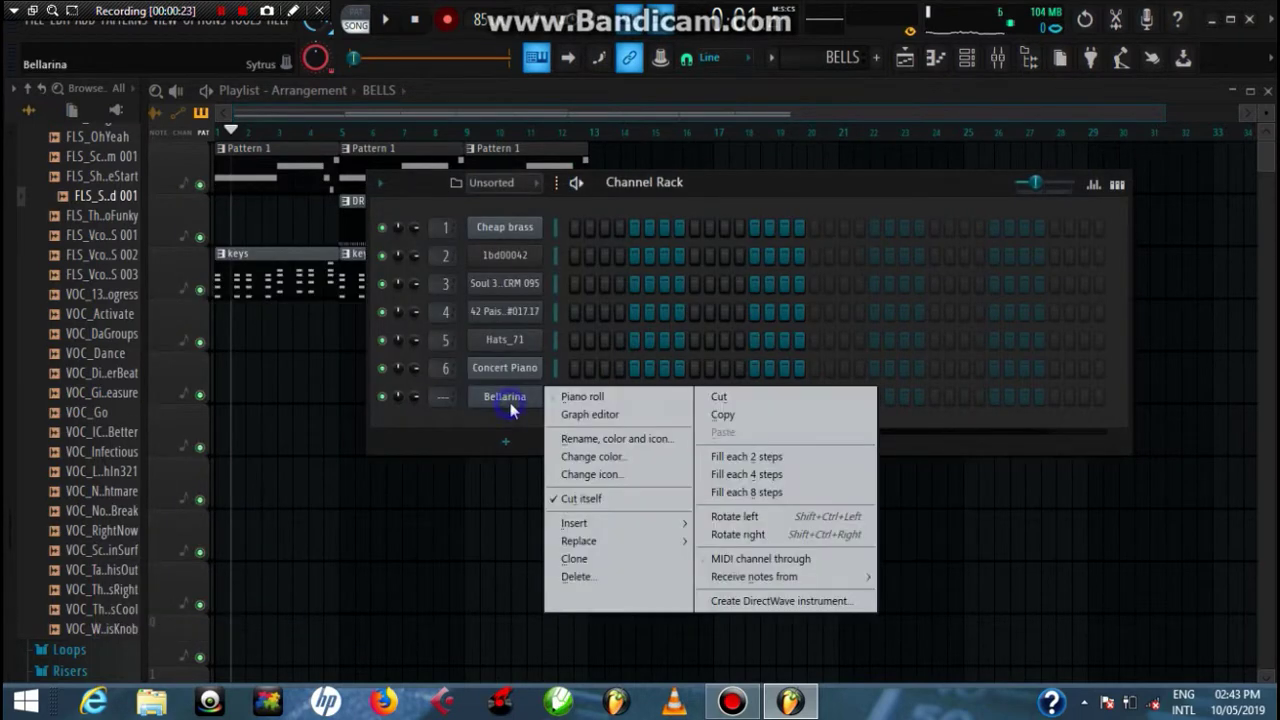
left_click(600, 397)
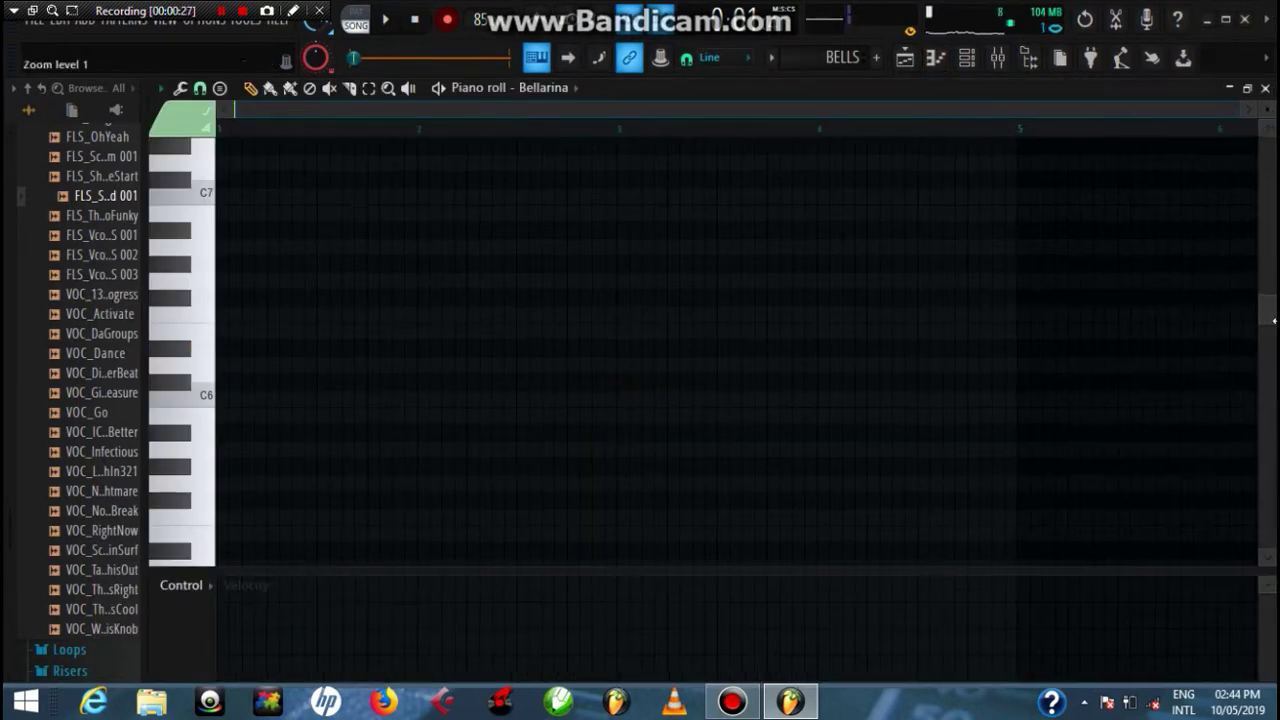
- Build Bellarina chords of D3, F3, A3, D4 on step 15 of bar 1 and E3, G3, A#3 on step 15 of bar 3, and audition the pattern
left_click(200, 316)
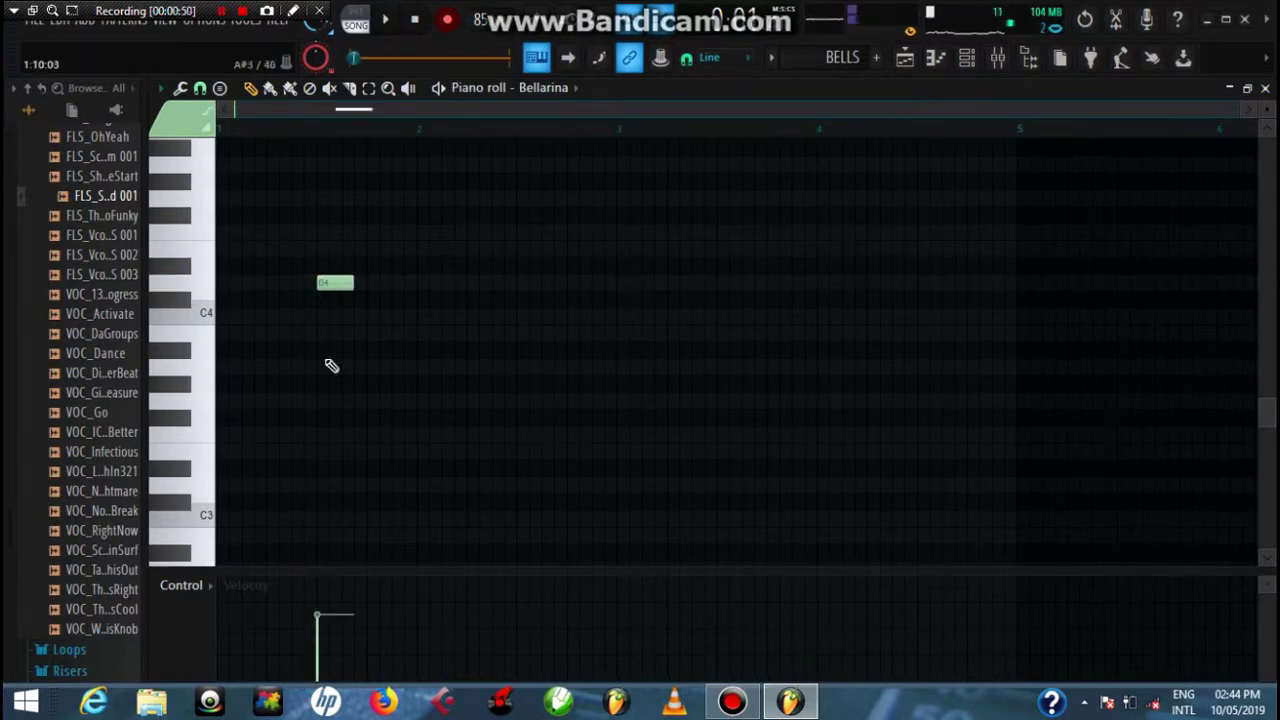
left_click(332, 366)
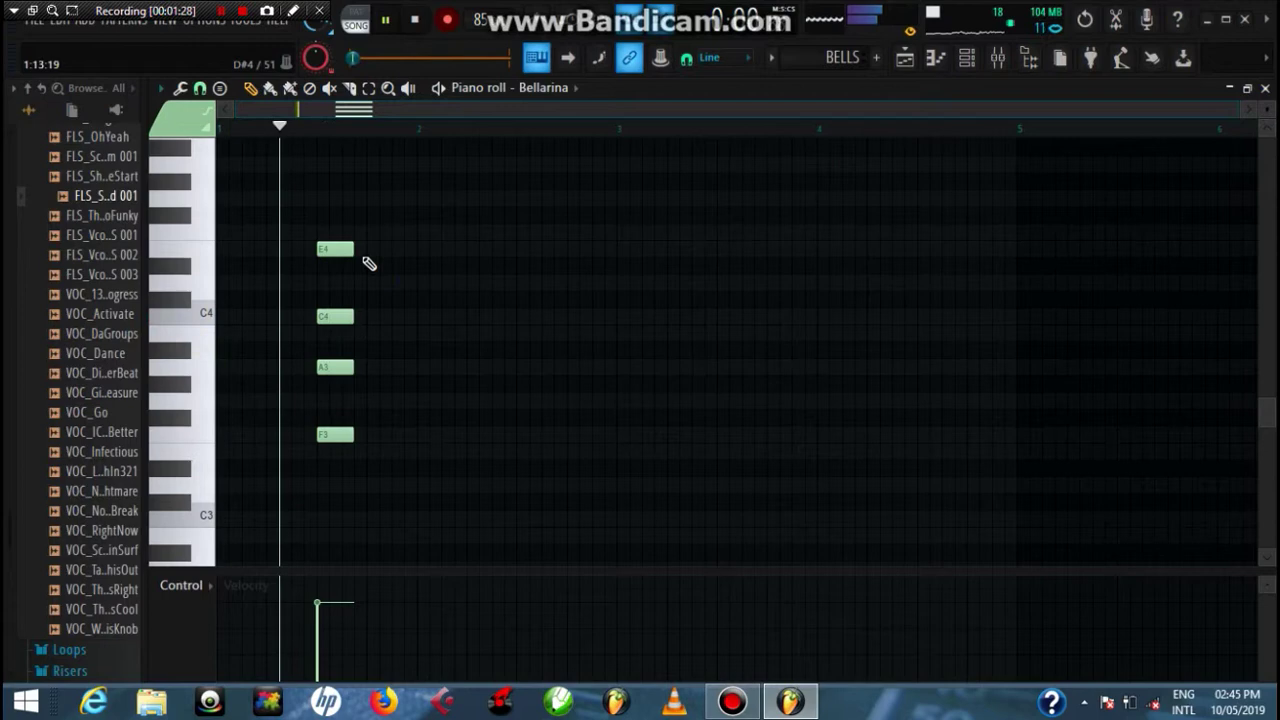
left_click(405, 283)
left_click(405, 368)
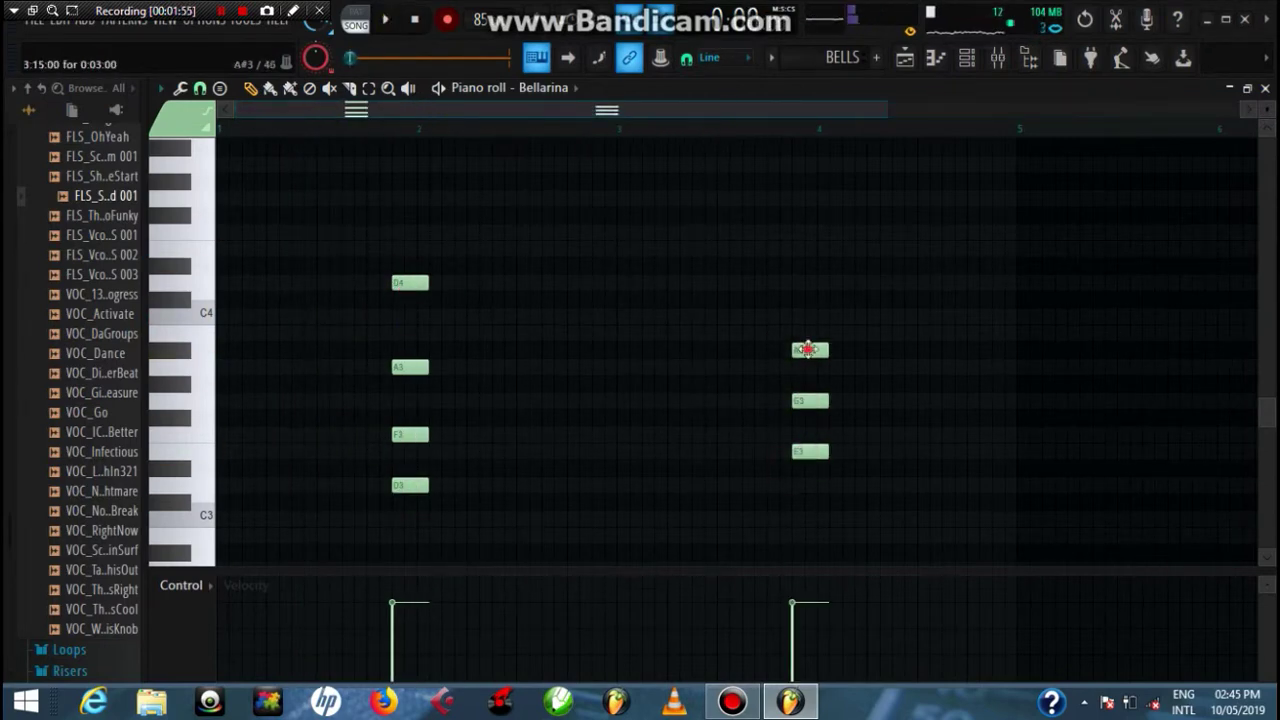
left_click(372, 18)
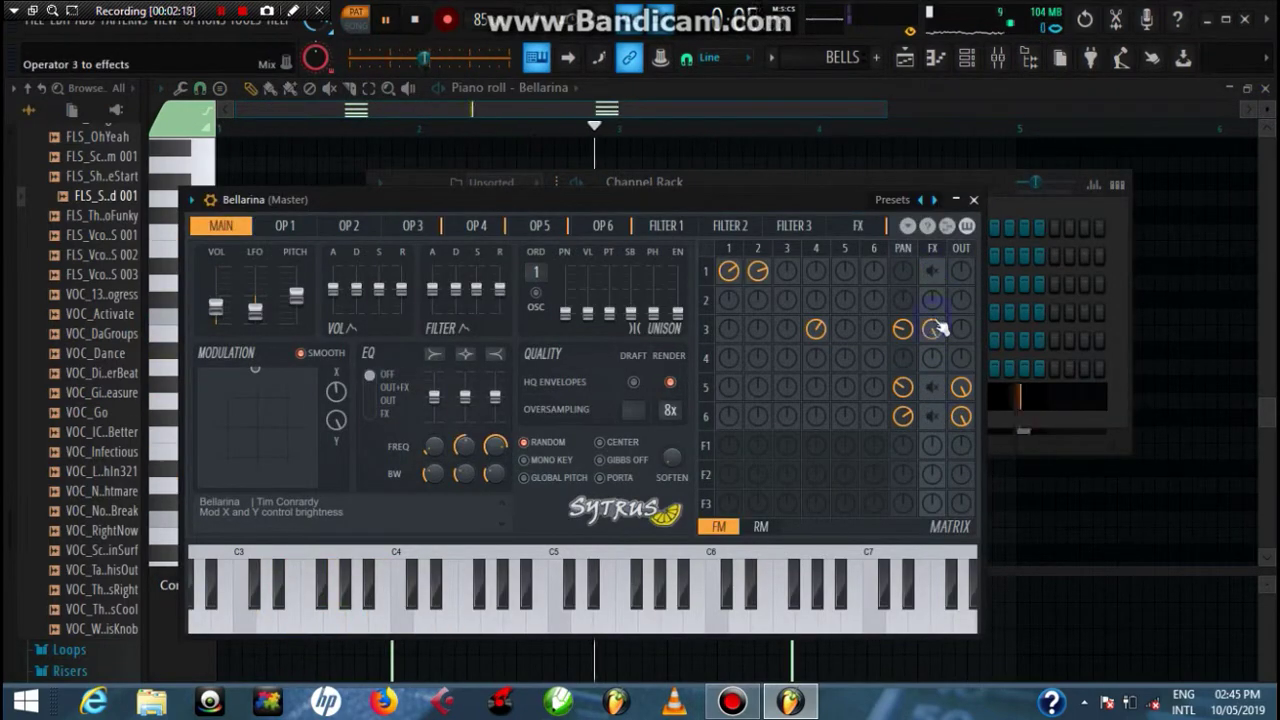
left_click(973, 200)
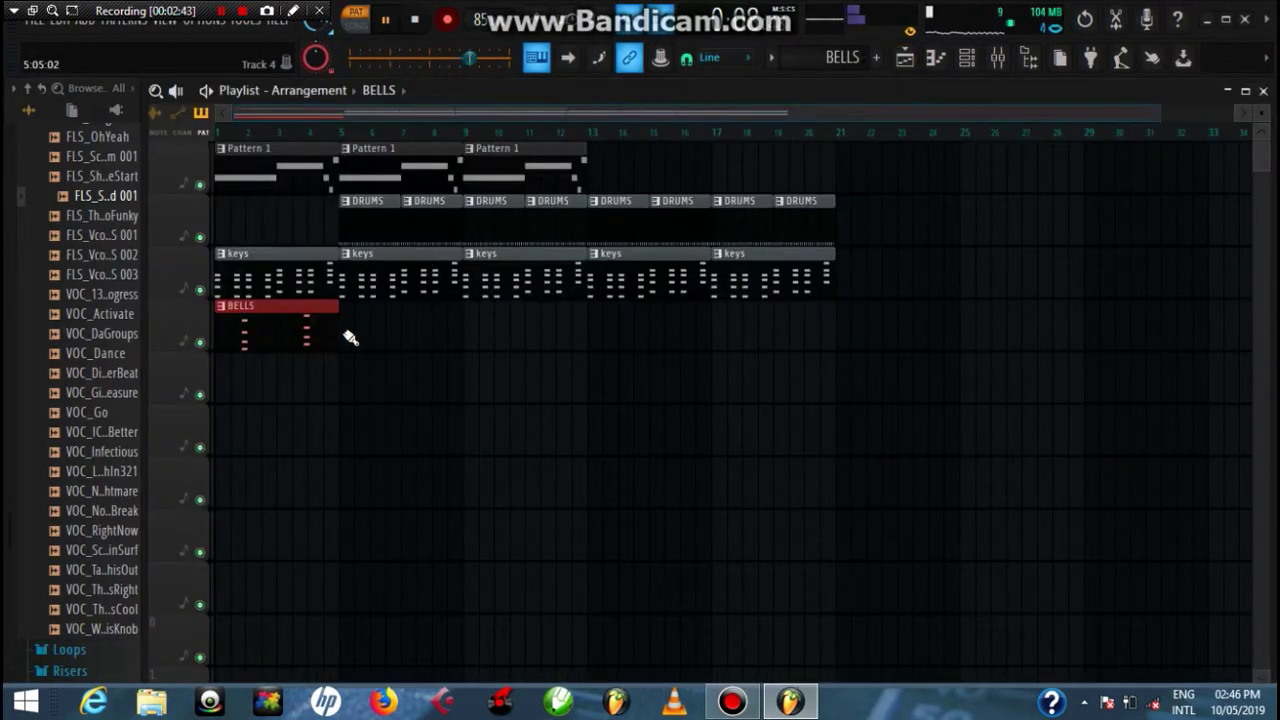
- Repeat the BELLS pattern clip on playlist track 4 at bars 5, 9, 13 and 17
left_click(342, 335)
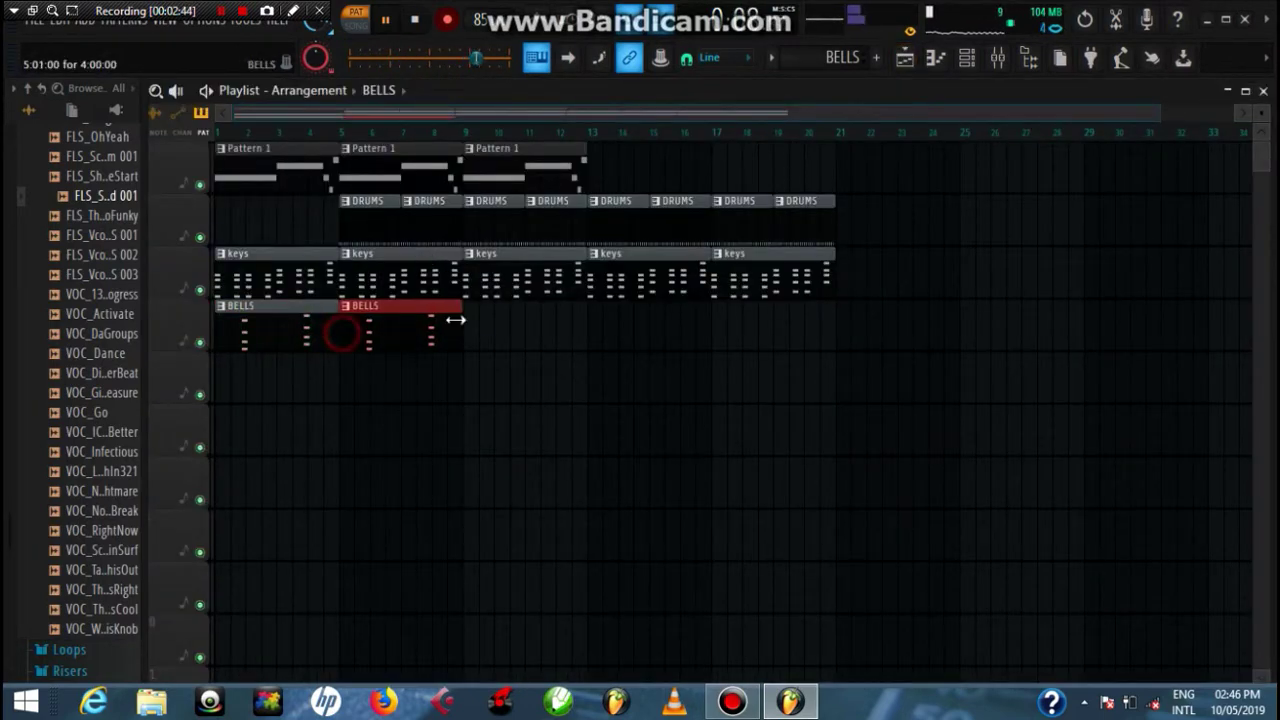
left_click(474, 330)
left_click(593, 318)
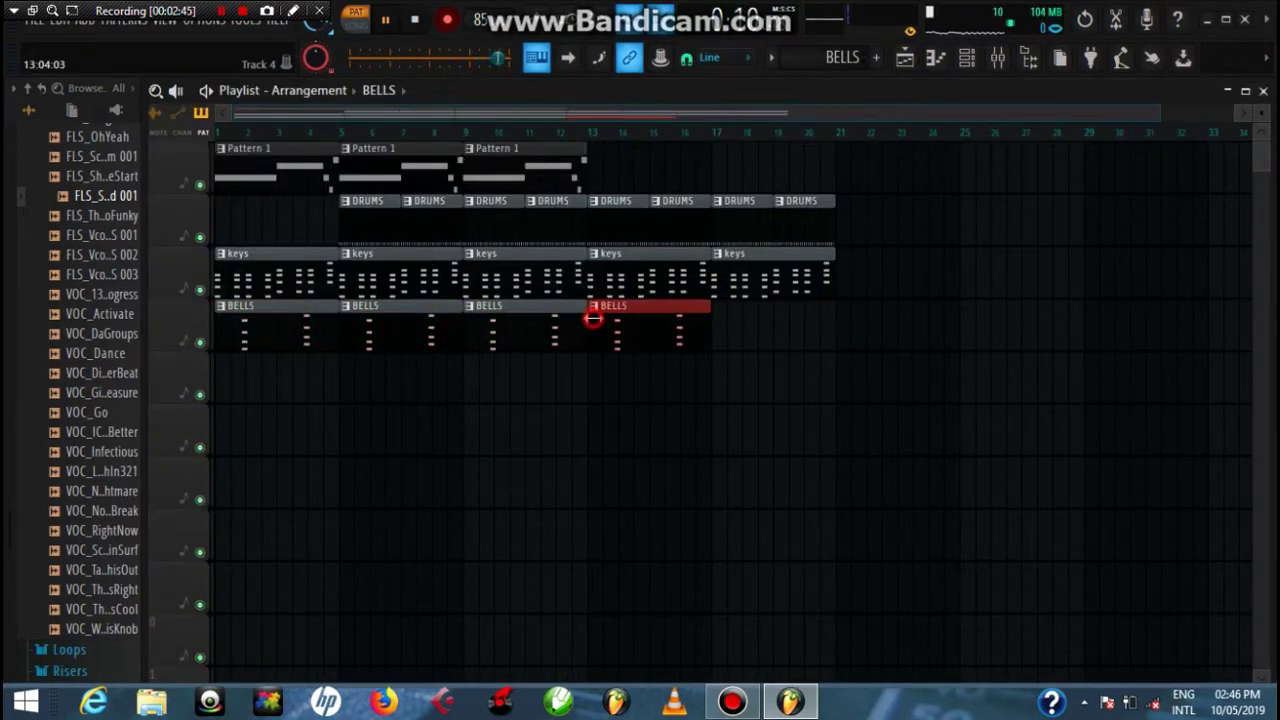
left_click(716, 318)
- Open the Bellarina channel and raise the wet level of Fruity Reeverb 2 on mixer Insert 8 to 103%
left_click(965, 60)
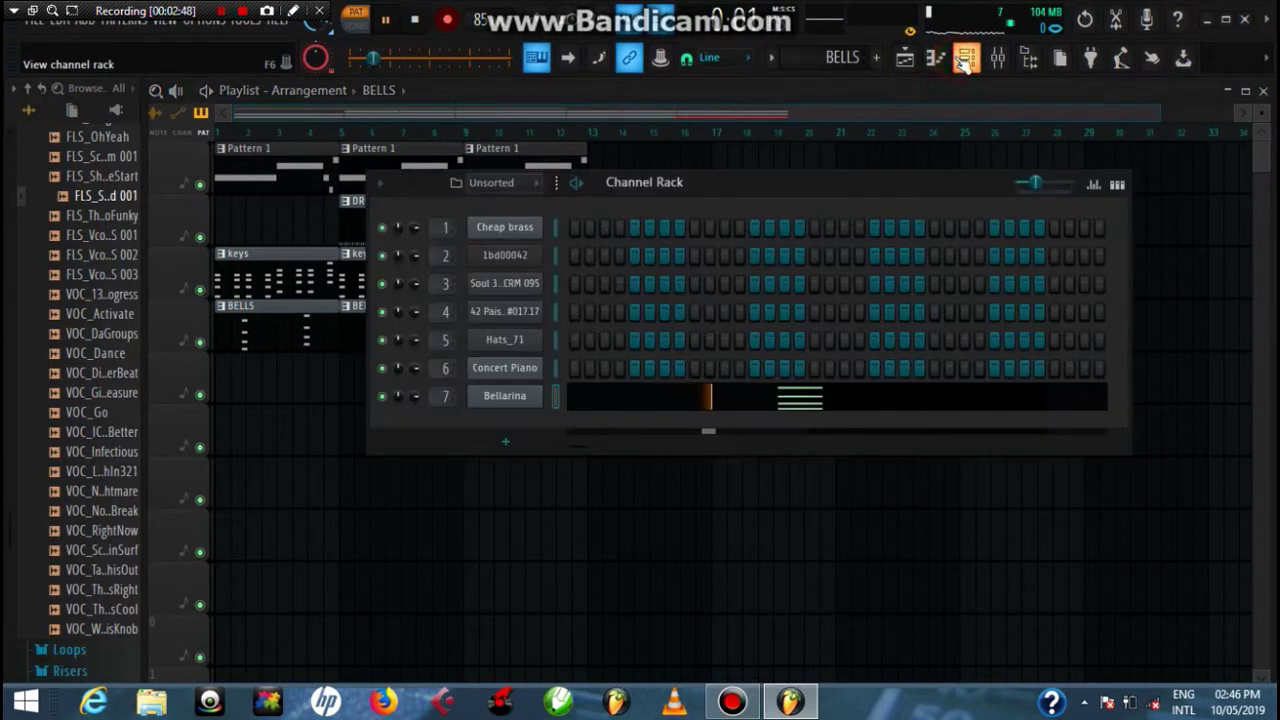
left_click(510, 396)
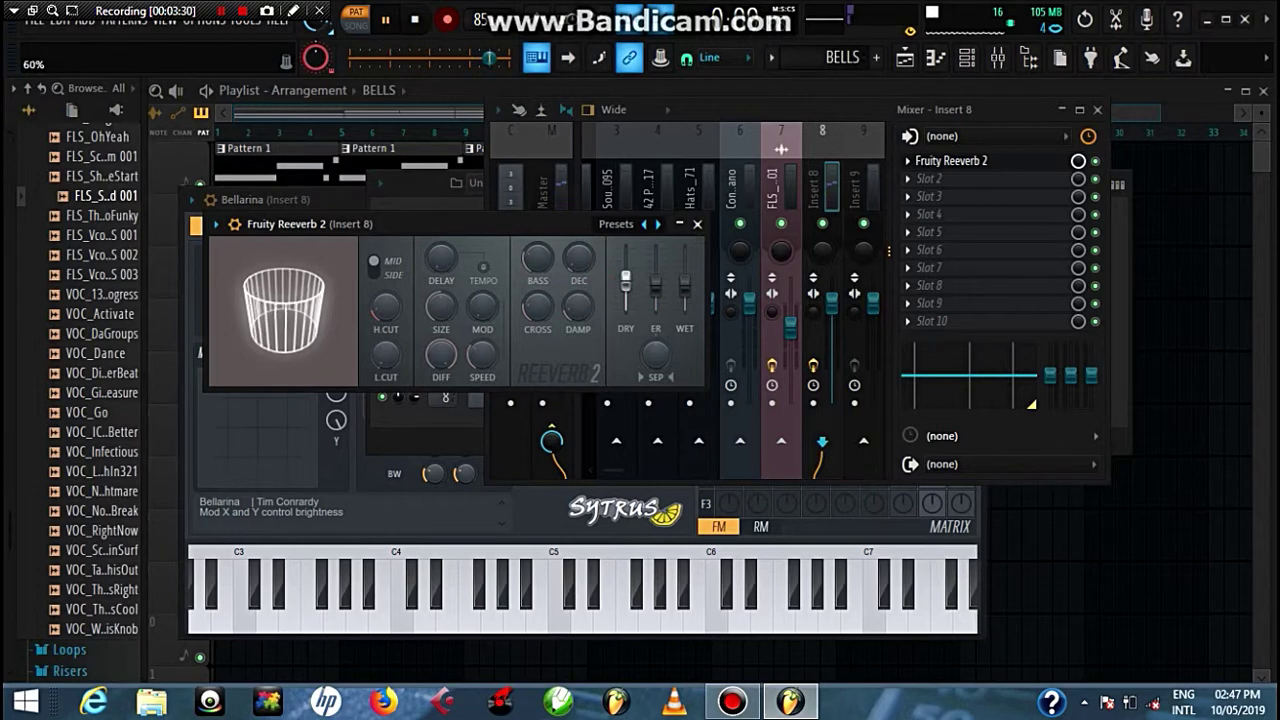
mouse_move(685, 287)
left_mouse_down()
mouse_move(685, 246)
mouse_move(688, 272)
mouse_move(627, 295)
mouse_move(688, 265)
left_mouse_up()
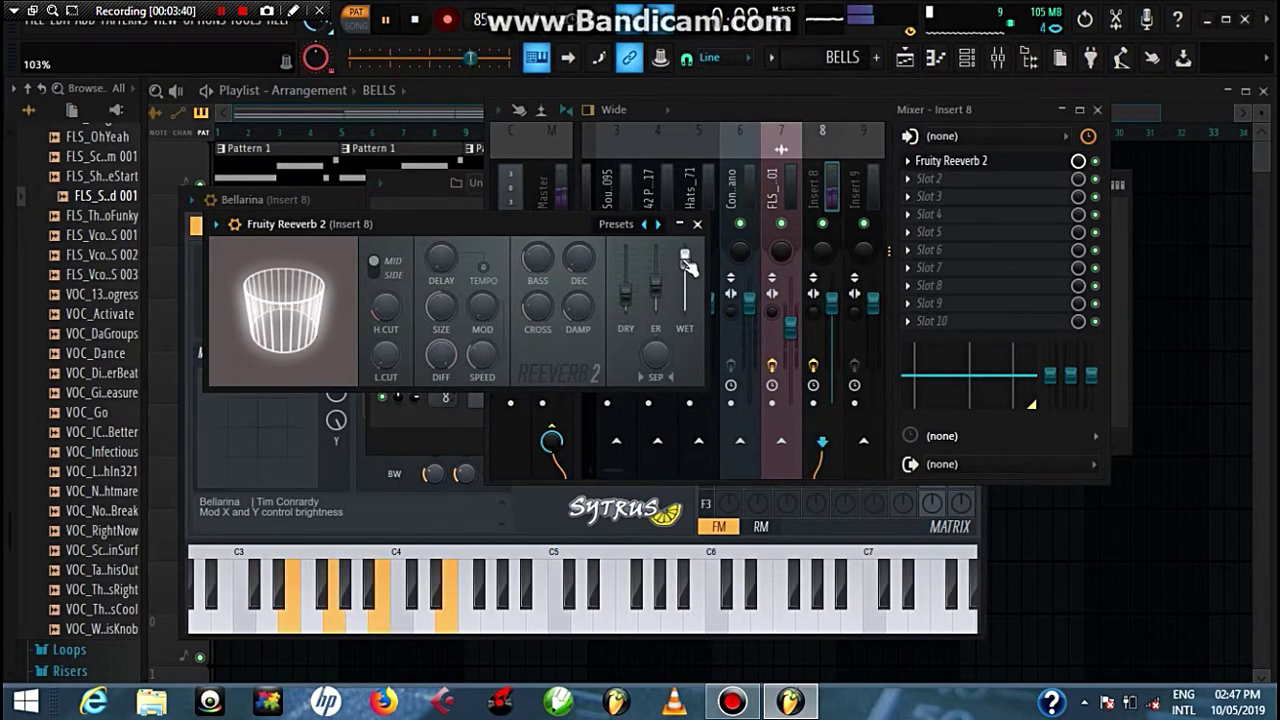
left_click(697, 224)
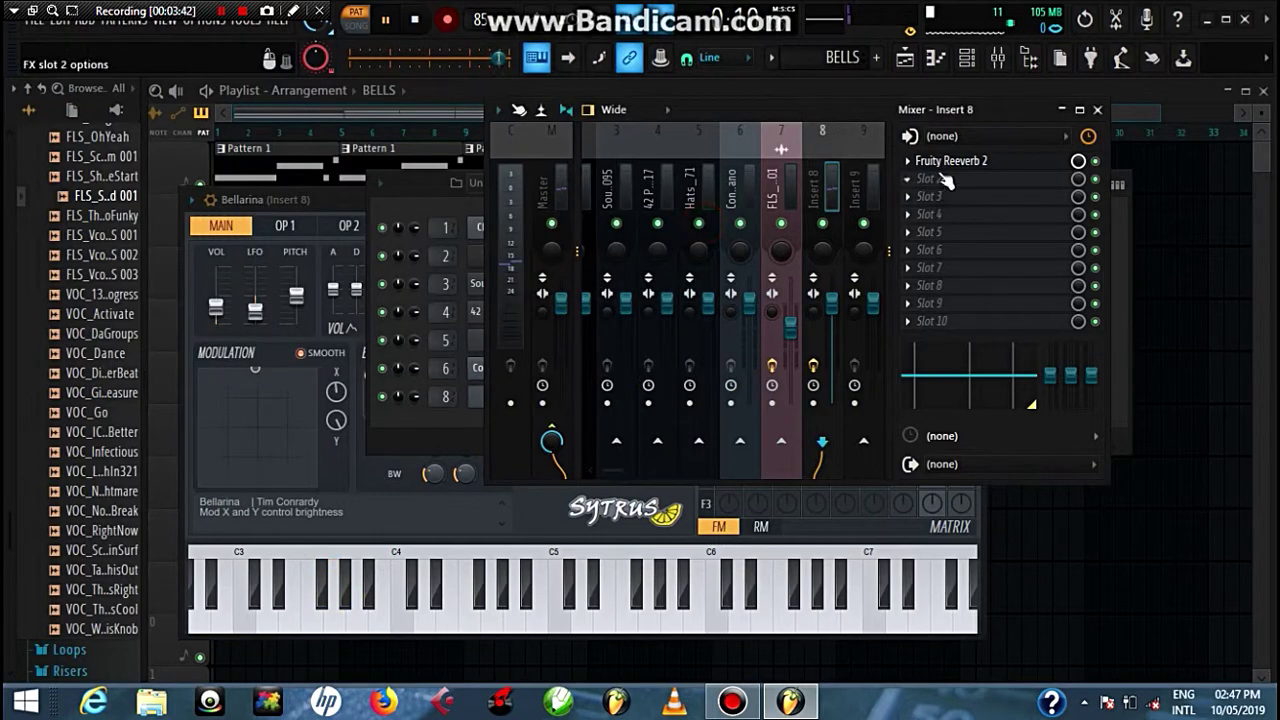
- Add Fruity Stereo Shaper to slot 2 of mixer Insert 8, raise the left and right channel volumes, and lower both cross-channel levels below zero
left_click(906, 181)
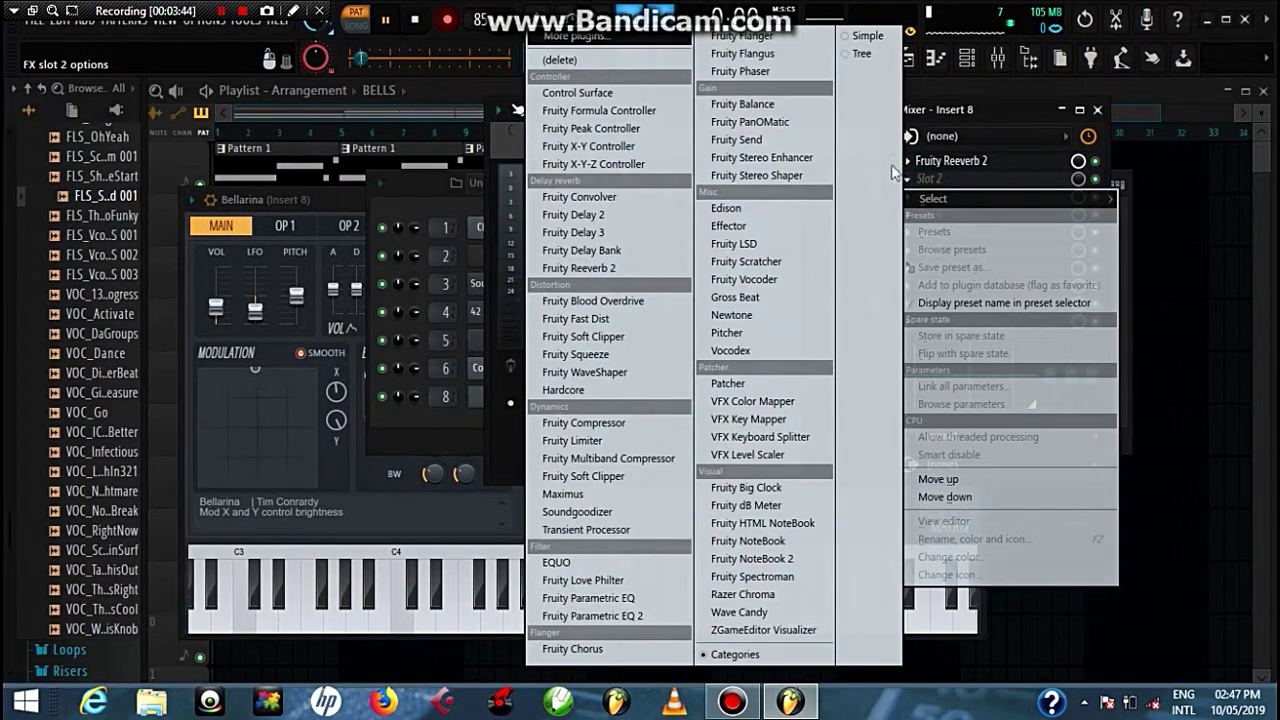
left_click(810, 177)
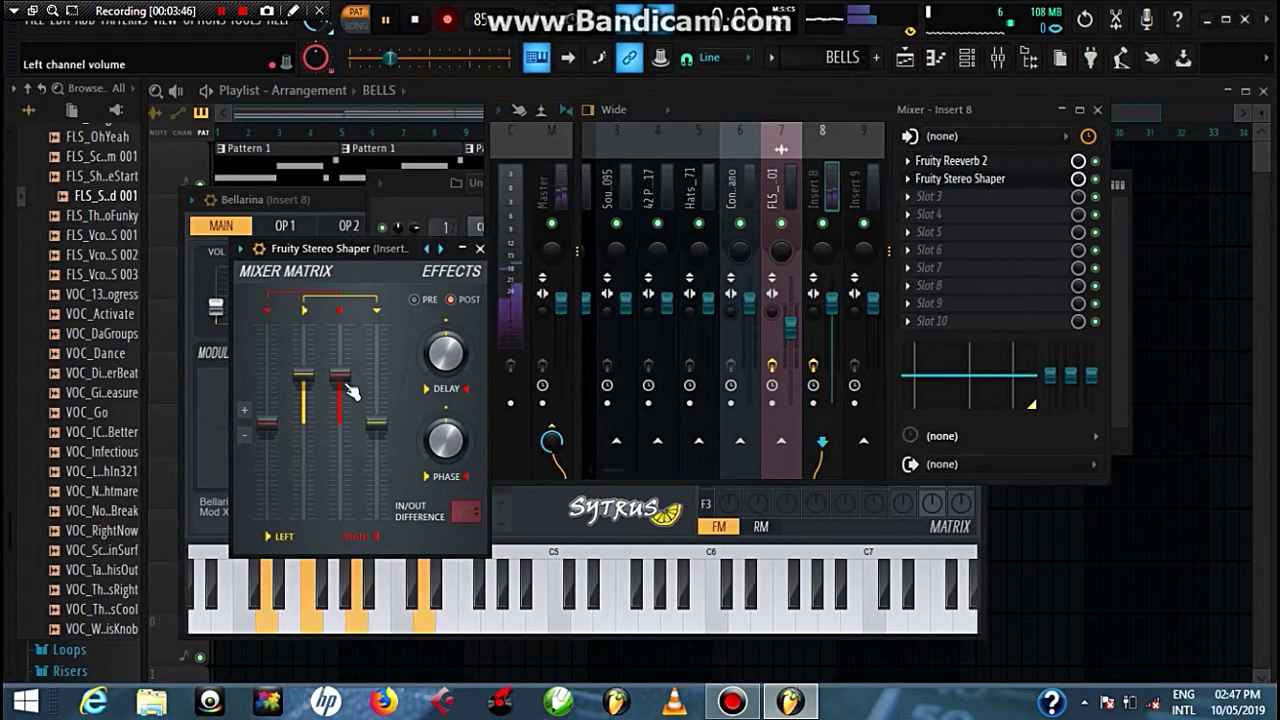
left_click_drag(340, 376, 340, 361)
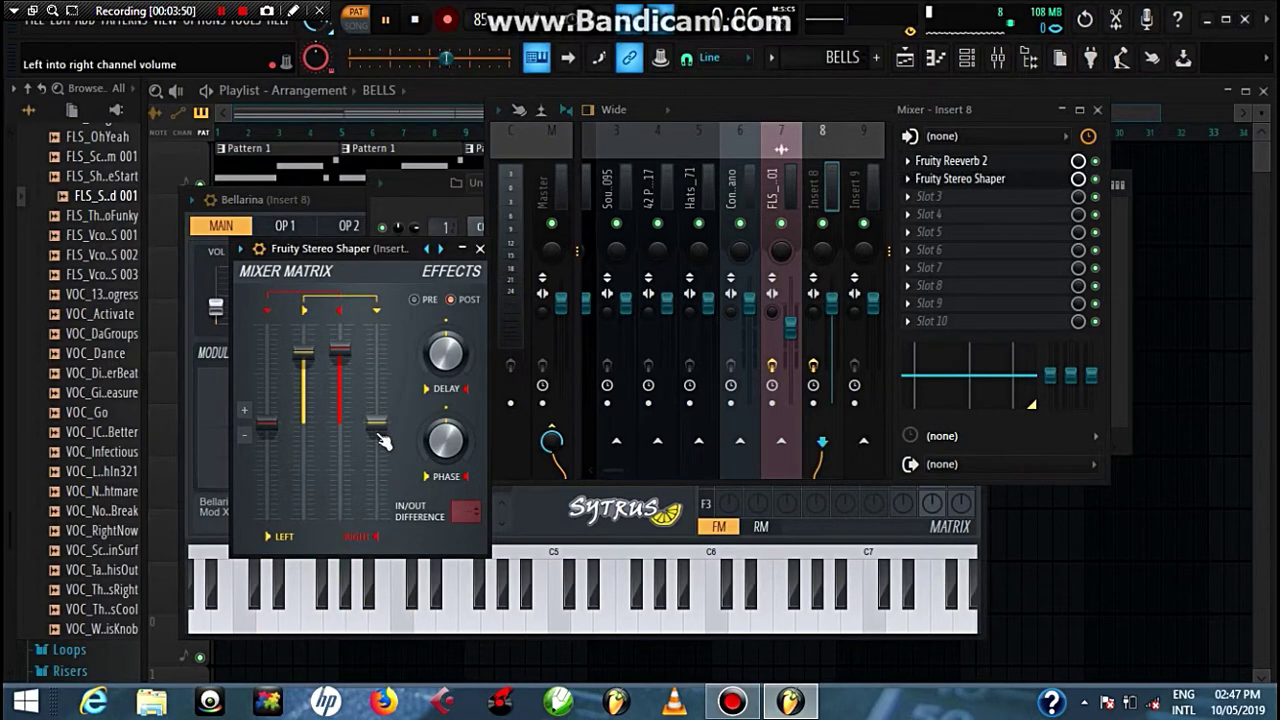
left_click_drag(267, 424, 267, 438)
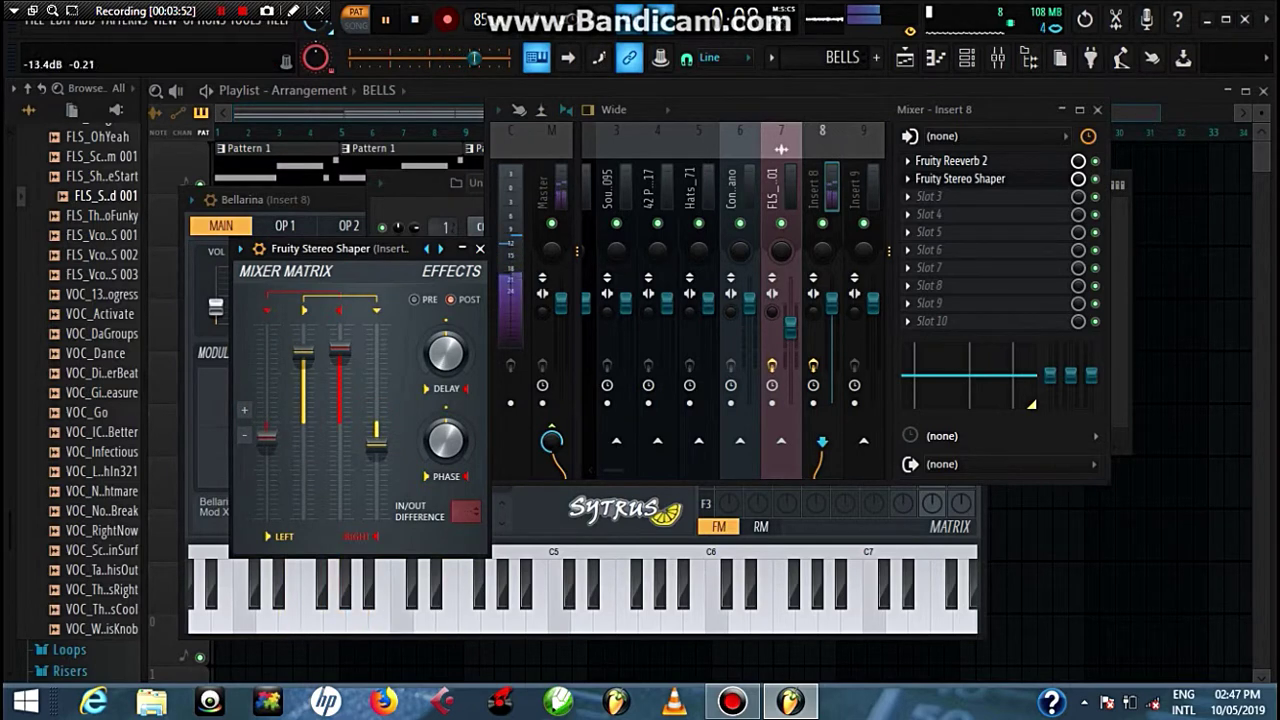
left_click(480, 249)
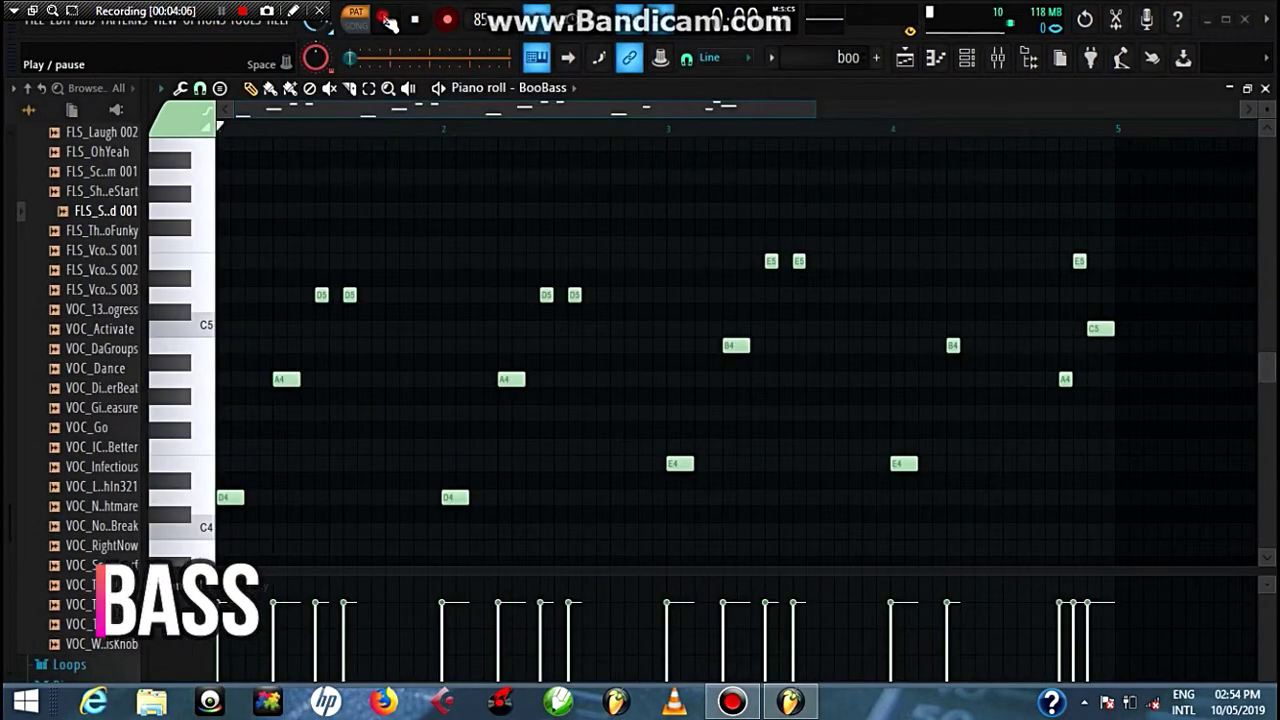
- Audition the BooBass line of the boo pattern
left_click(388, 20)
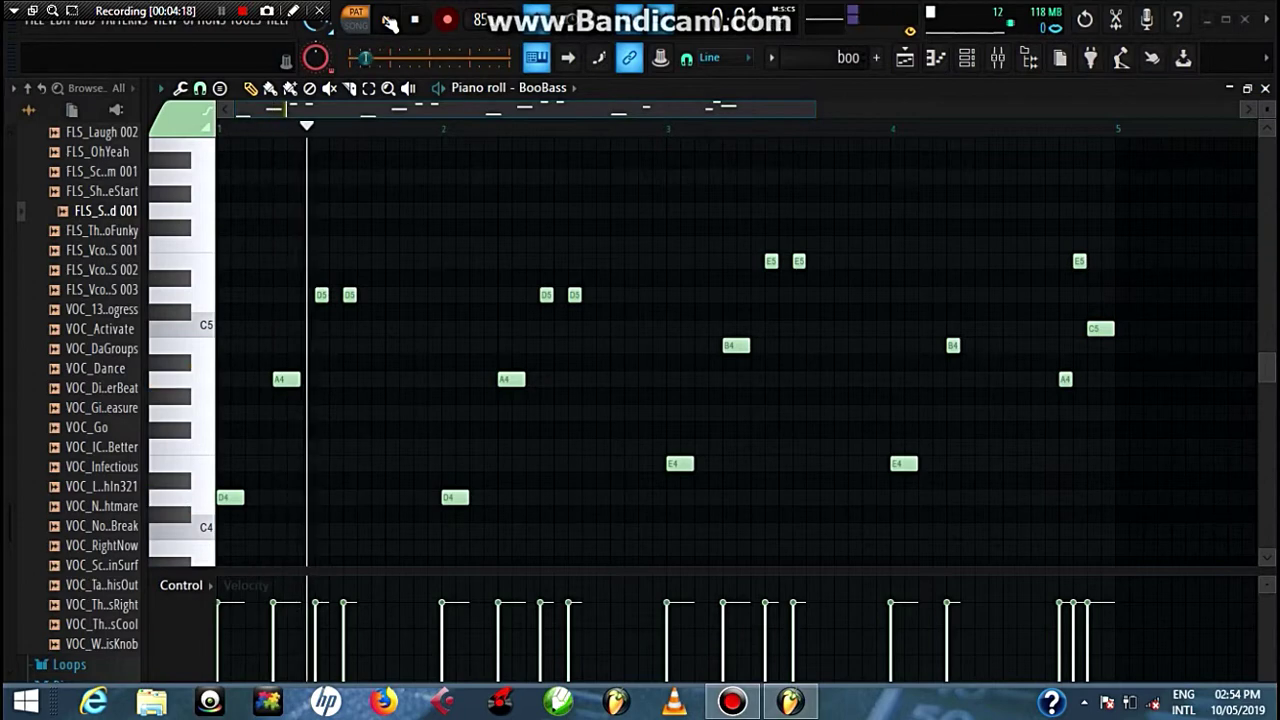
left_click(388, 20)
- Repeat the boo pattern clip on playlist track 5 at bars 13 and 17, and play the arrangement in song mode
left_click(903, 58)
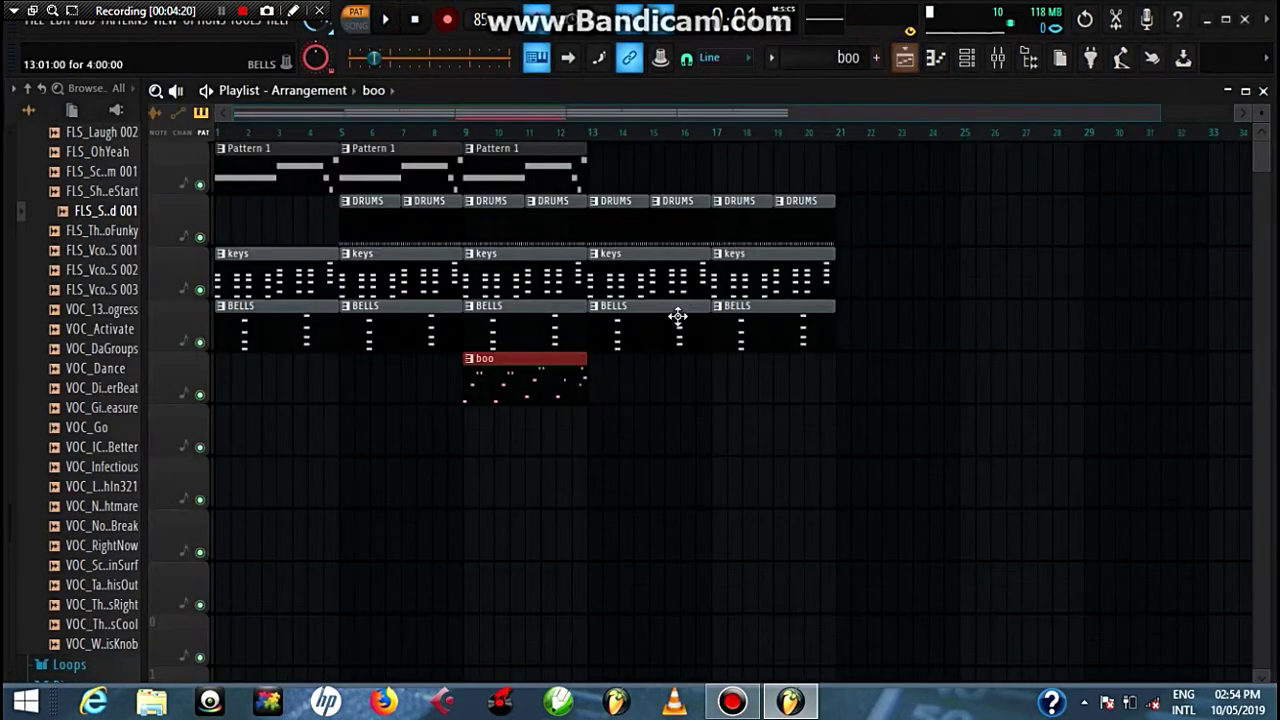
left_click(605, 398)
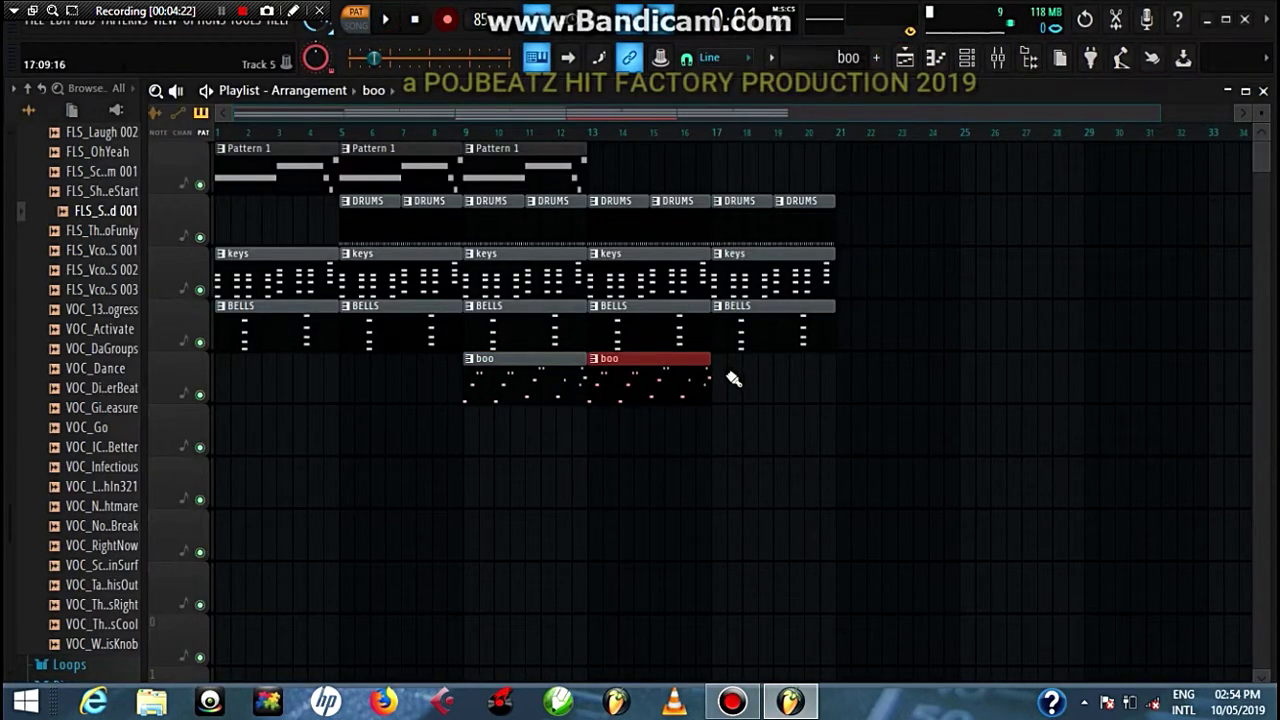
left_click(720, 376)
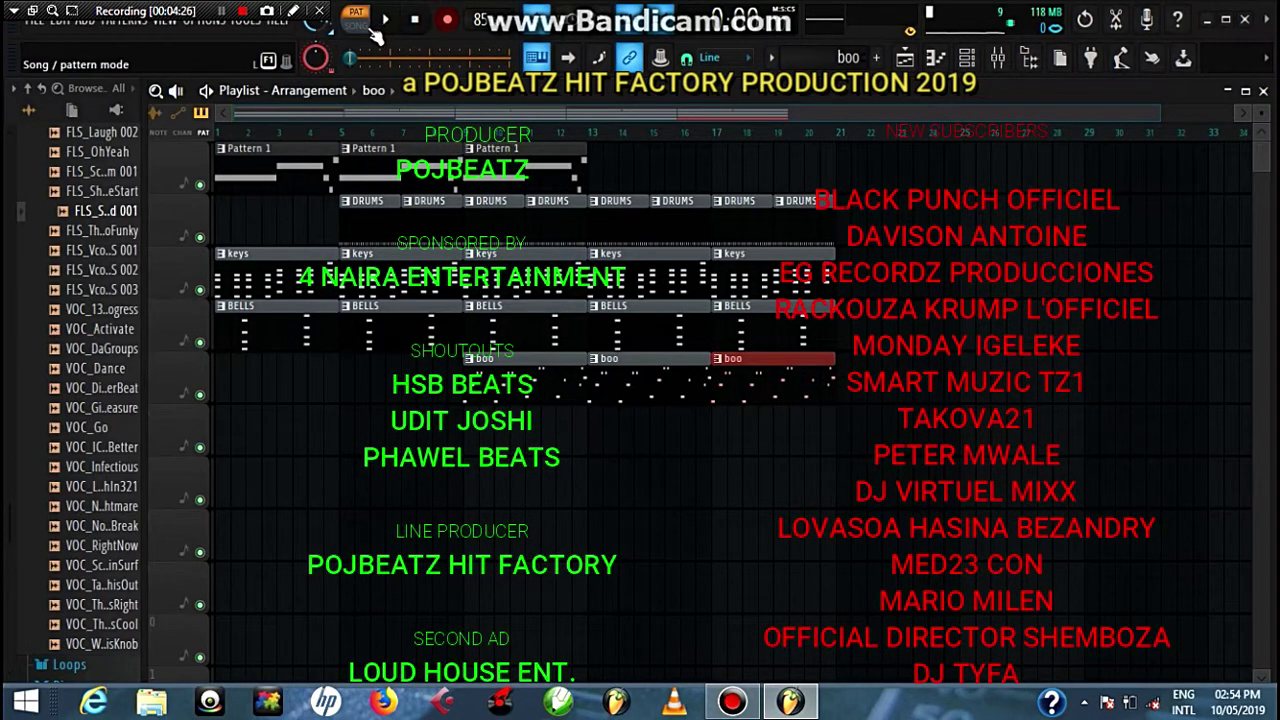
left_click(386, 24)
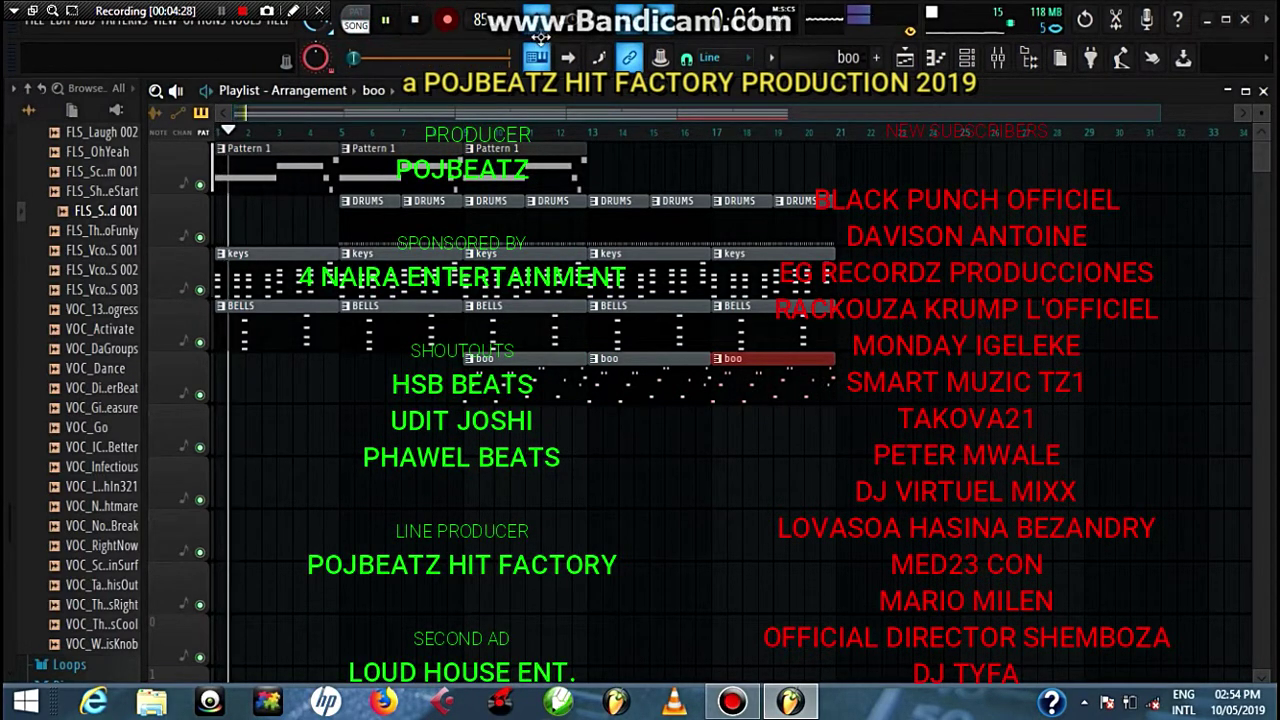